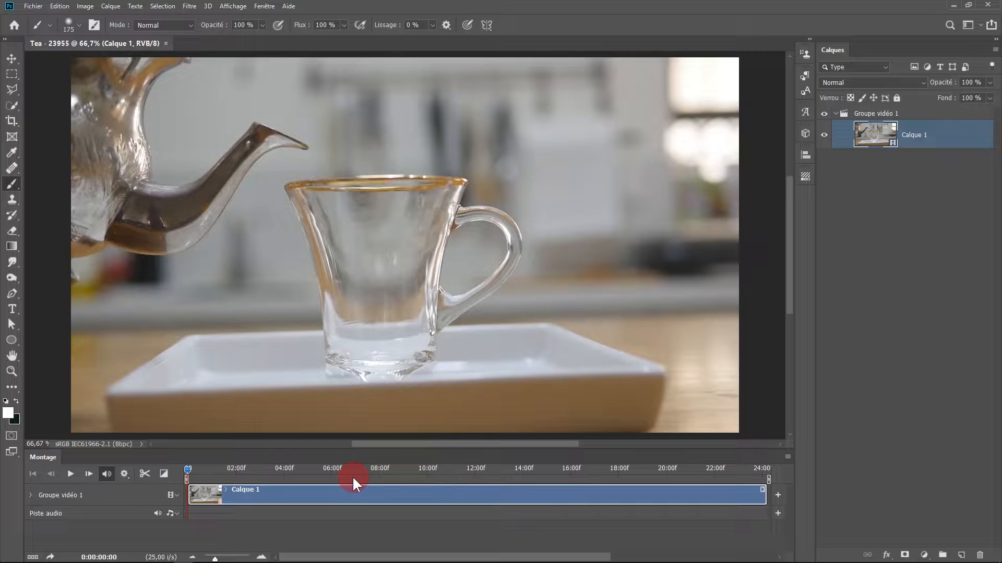
# Step: Hide the Montage timeline panel and show it again
pyautogui.click(265, 6)
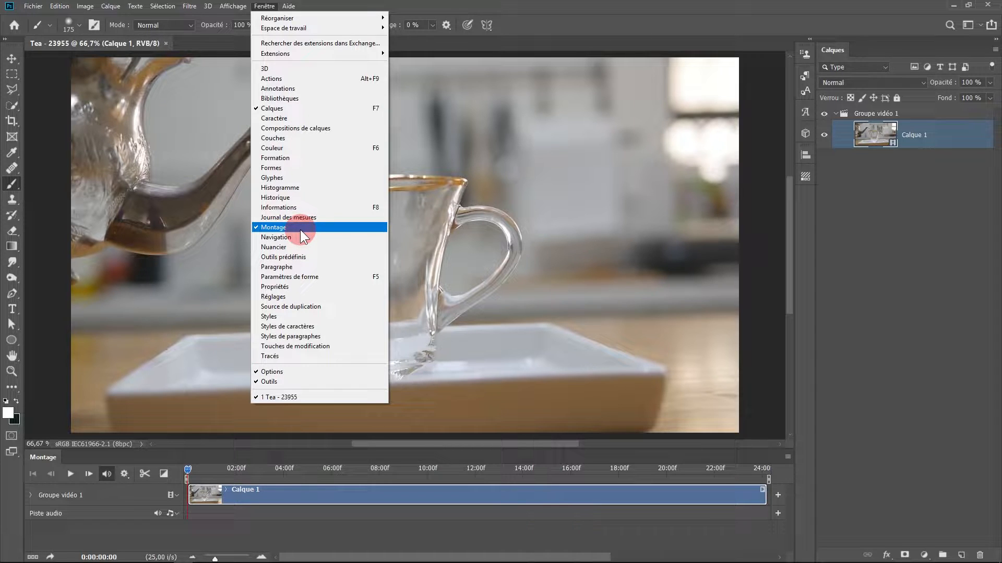
pyautogui.click(300, 228)
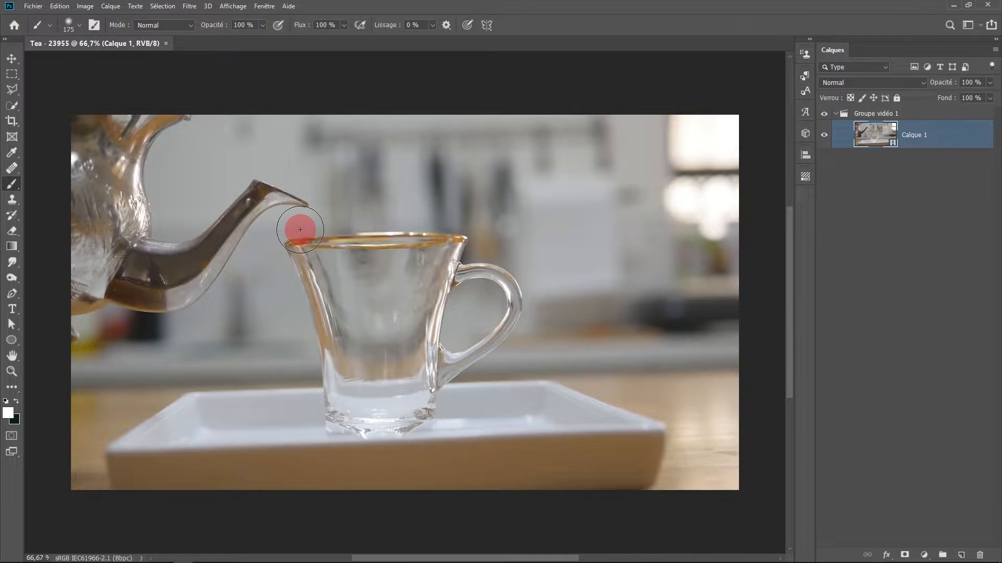
pyautogui.click(264, 6)
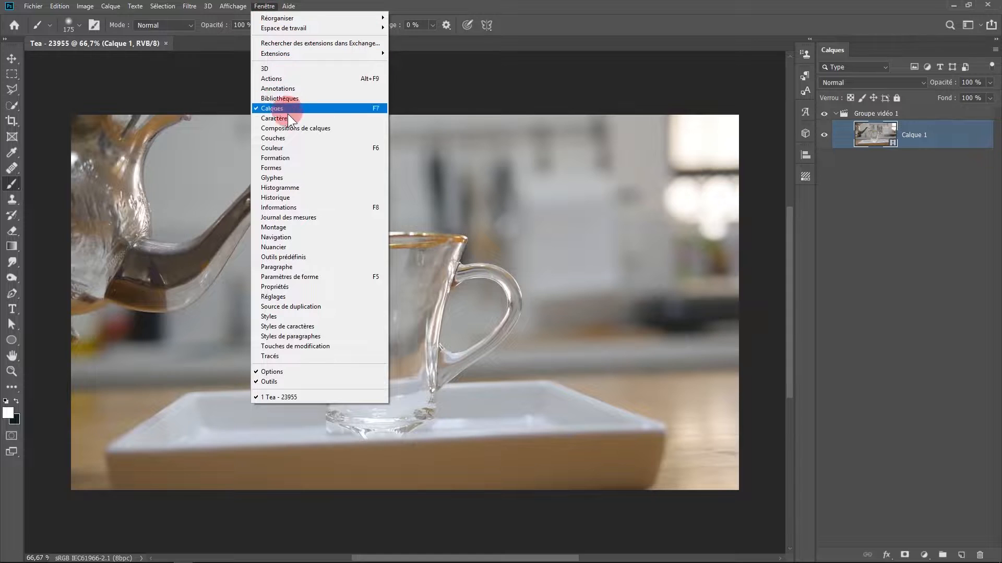
pyautogui.click(295, 227)
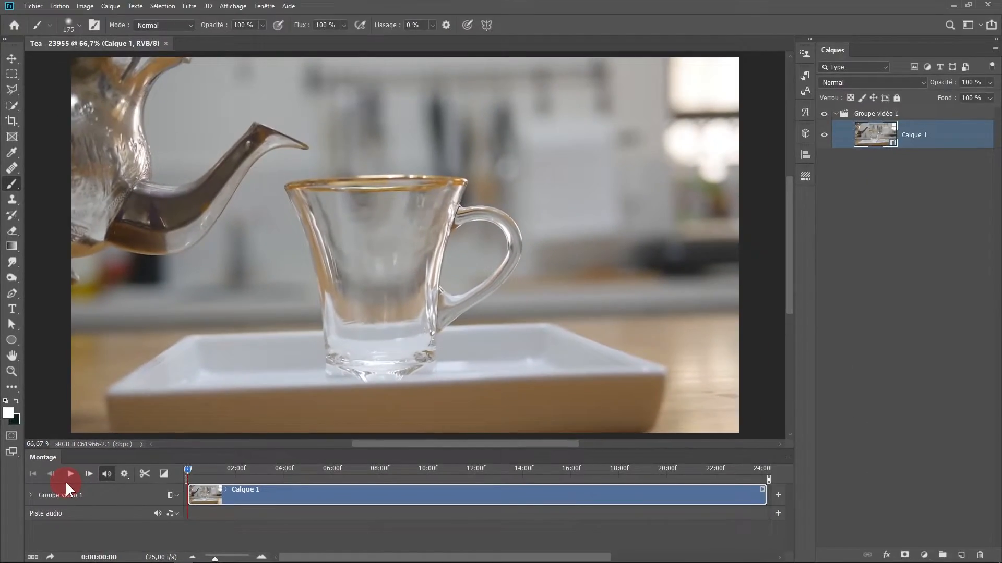
# Step: Play the tea video and scrub through the timeline around 6 to 7 seconds to examine the pouring motion
pyautogui.click(138, 382)
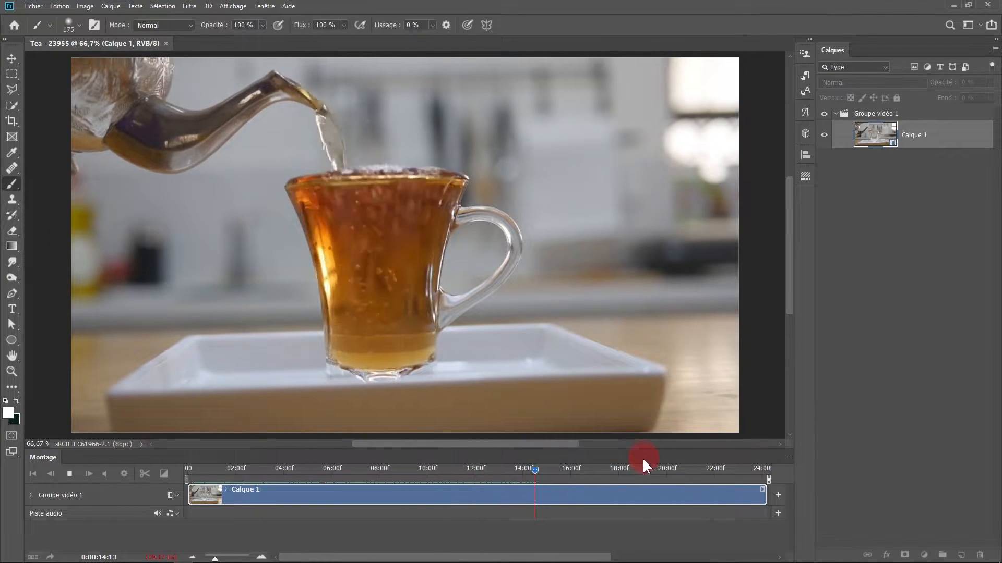
pyautogui.click(652, 497)
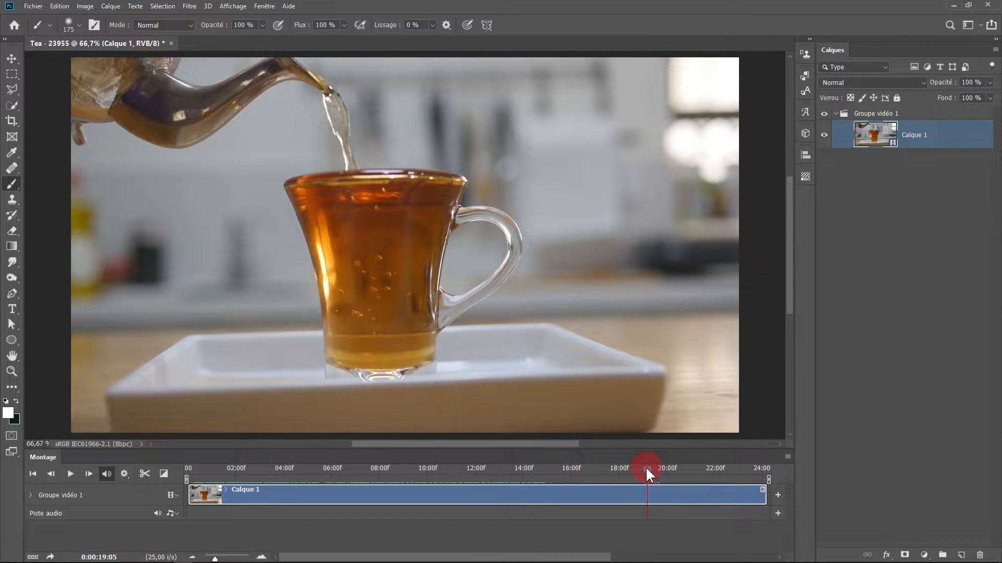
pyautogui.moveTo(646, 467); pyautogui.dragTo(365, 473)
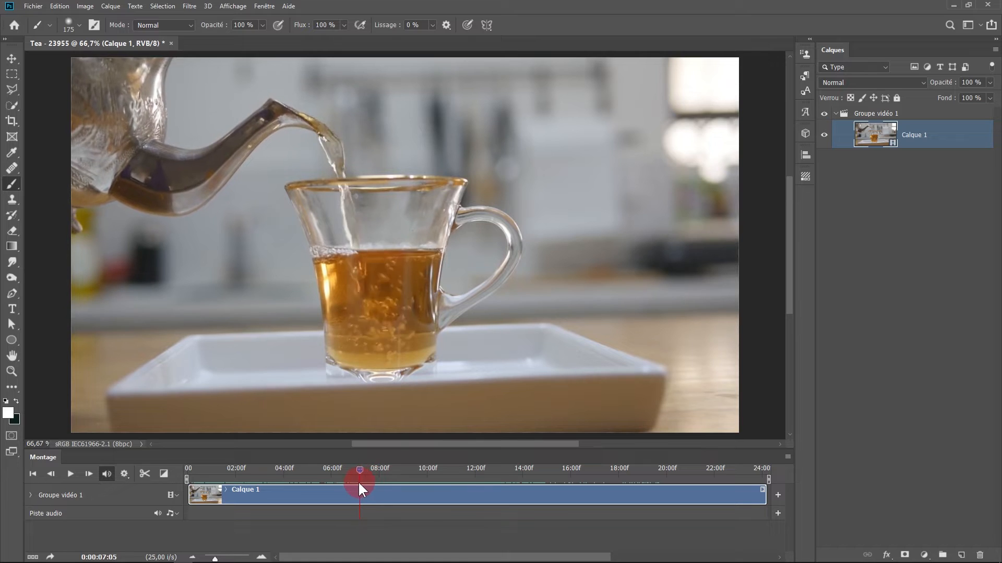
pyautogui.moveTo(358, 481); pyautogui.dragTo(327, 480)
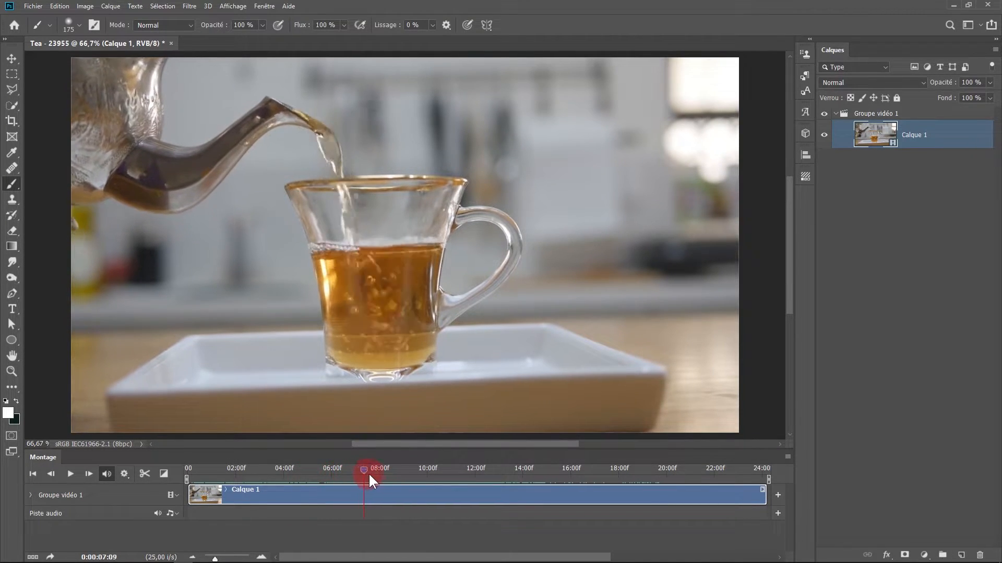
pyautogui.moveTo(321, 482); pyautogui.dragTo(358, 493)
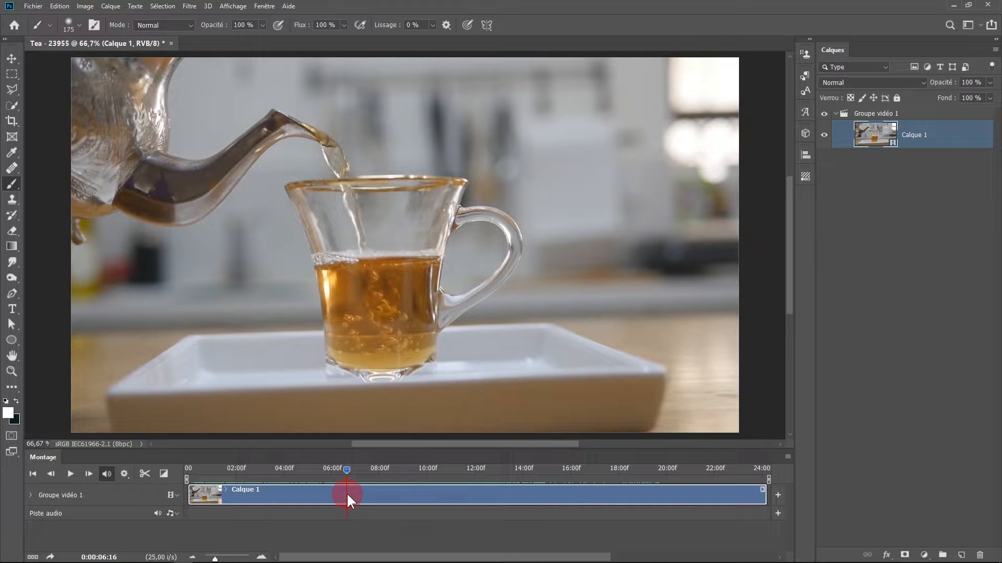
pyautogui.moveTo(346, 493)
pyautogui.mouseDown()
pyautogui.moveTo(359, 493)
pyautogui.moveTo(349, 494)
pyautogui.mouseUp()
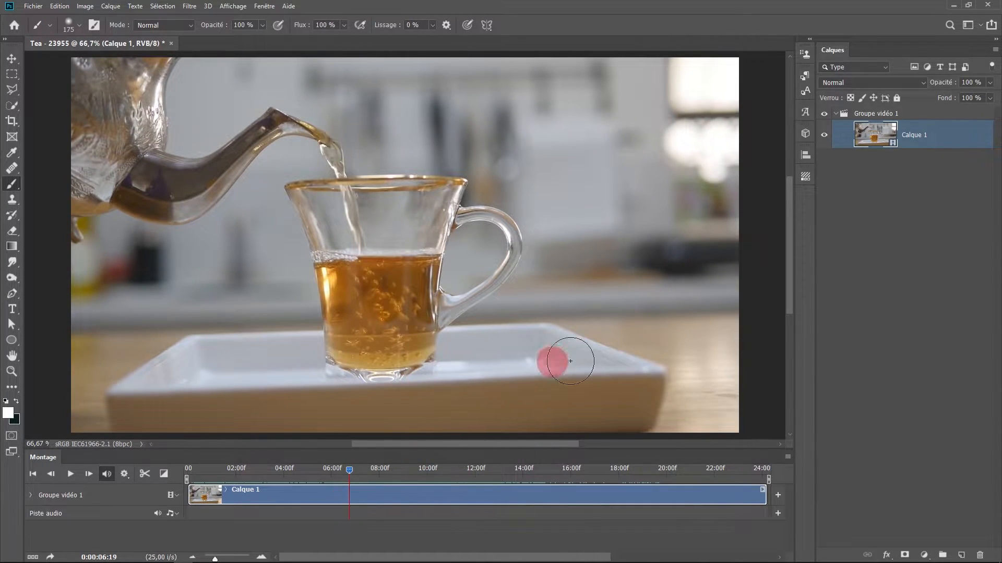
# Step: Convert the video layer Calque 1 to a smart object
pyautogui.click(76, 283)
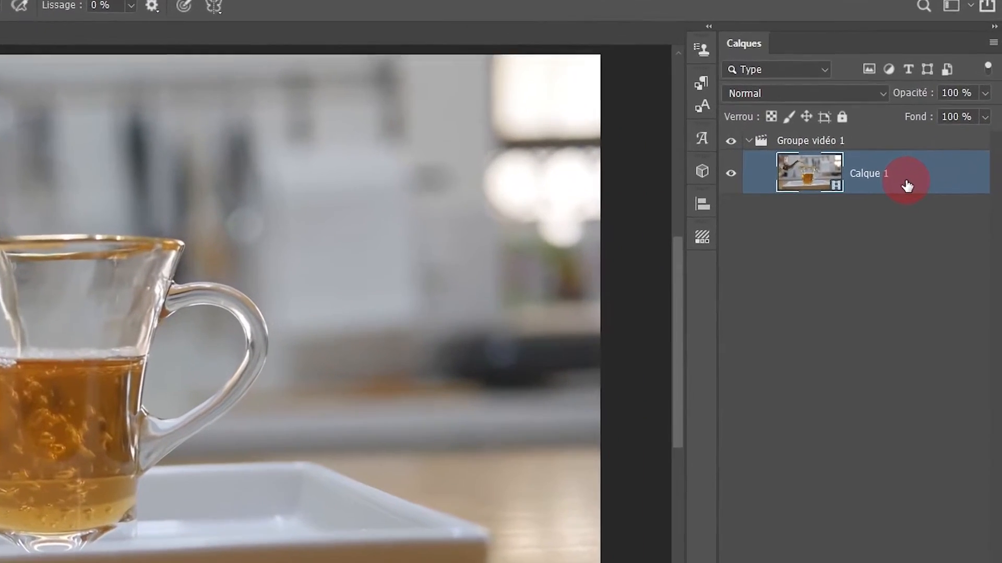
pyautogui.rightClick(908, 184)
pyautogui.click(828, 301)
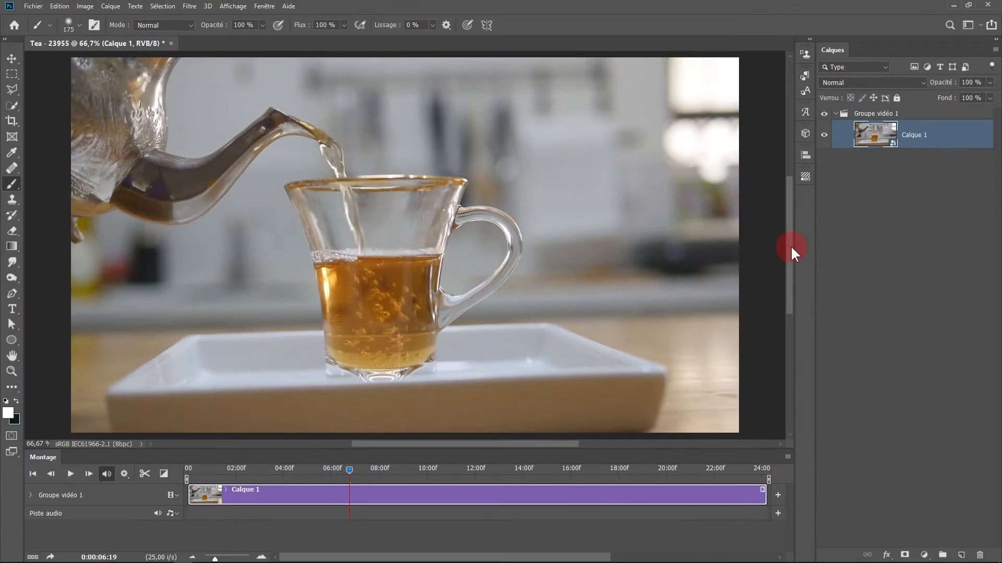
# Step: Straighten the video along the back edge of the white tray and apply the crop, keeping the Format d'origine ratio
pyautogui.click(14, 120)
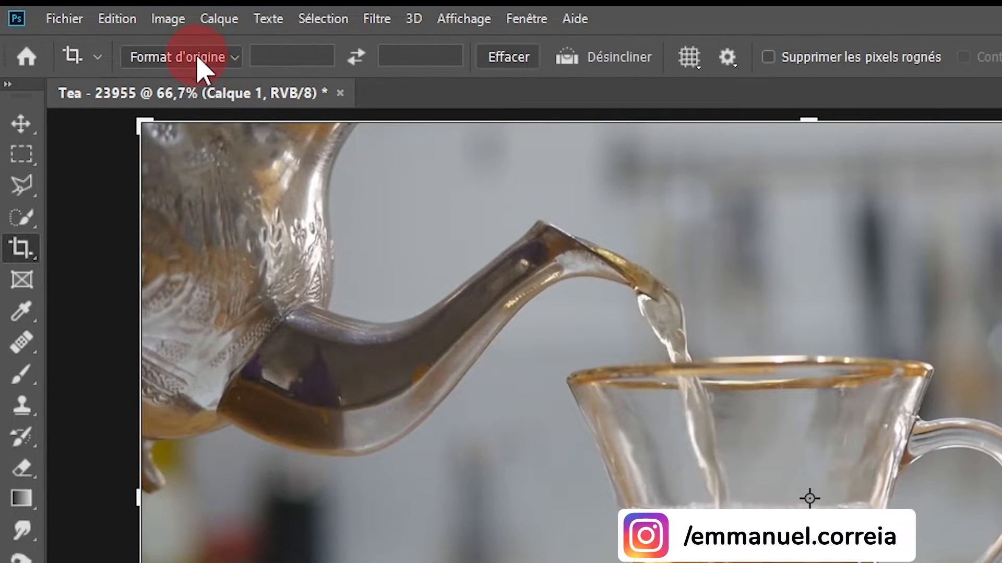
pyautogui.click(198, 58)
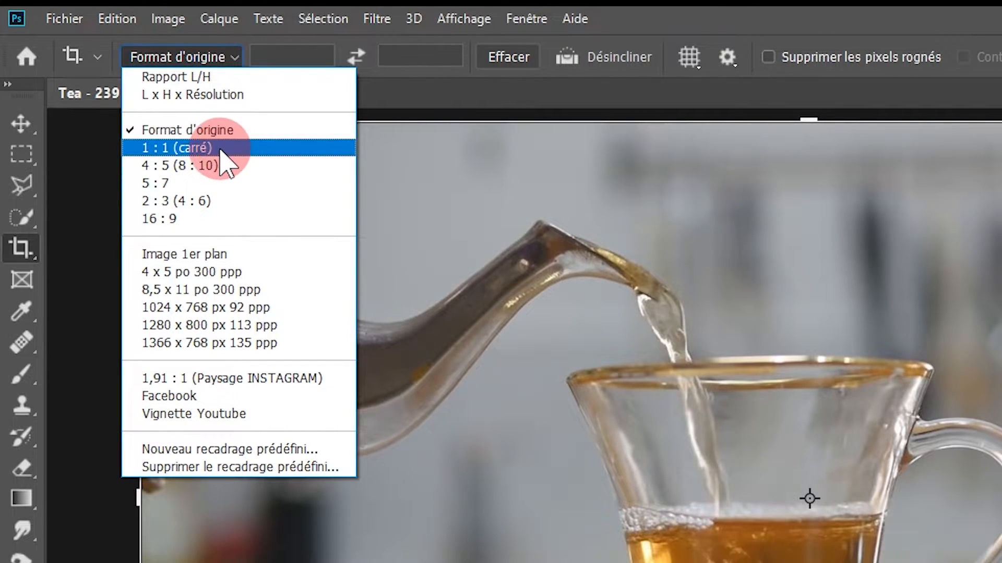
pyautogui.click(808, 16)
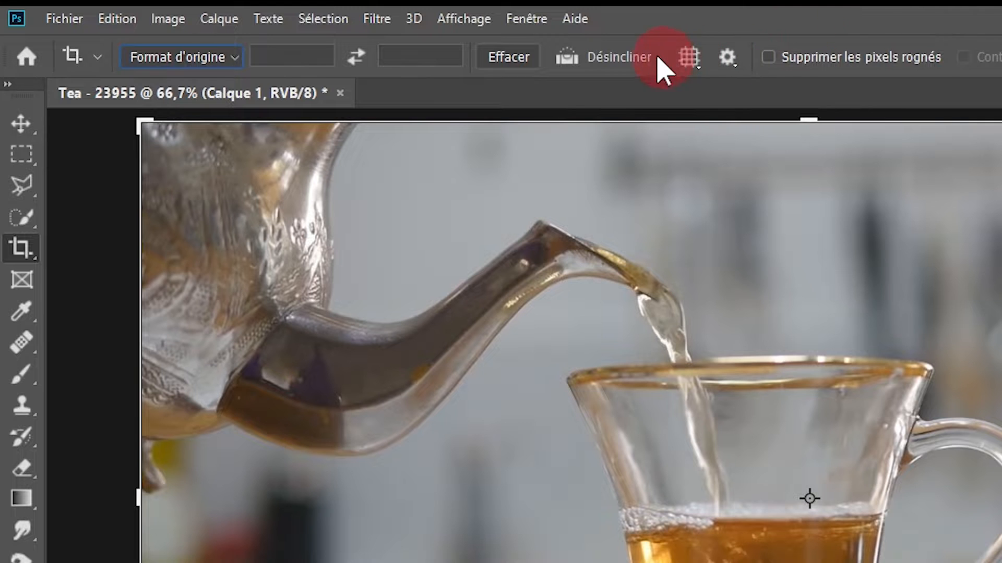
pyautogui.click(561, 62)
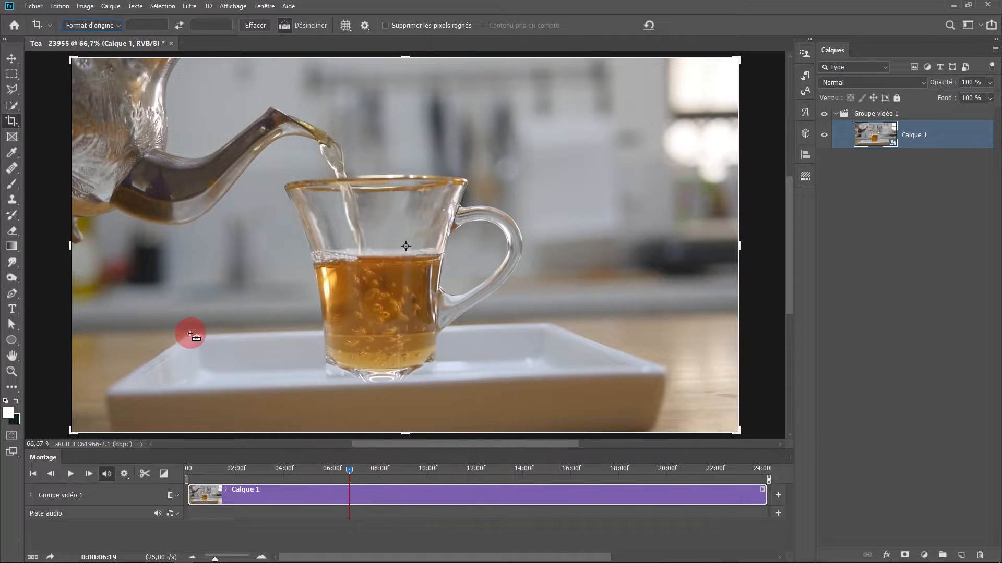
pyautogui.moveTo(190, 335); pyautogui.dragTo(546, 323)
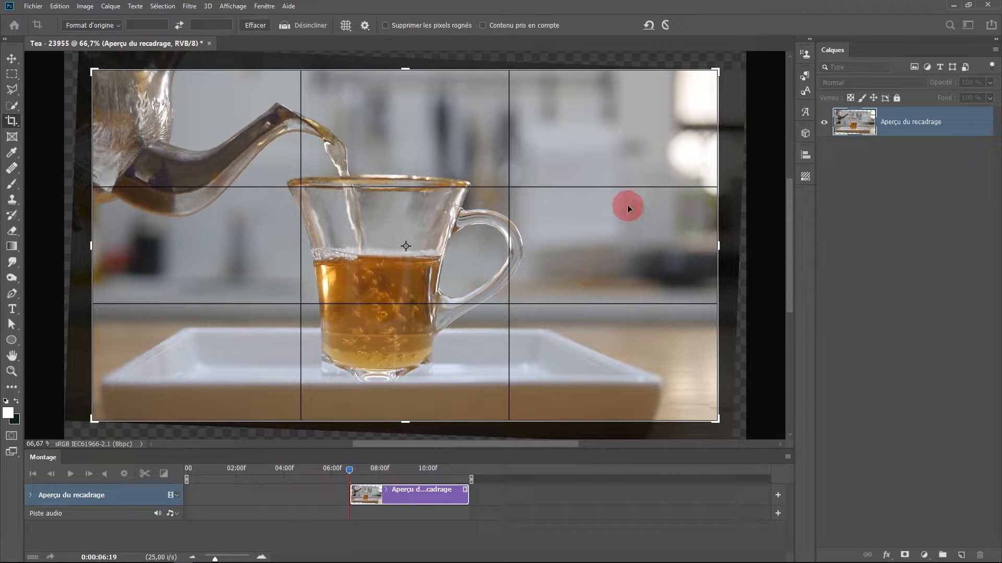
pyautogui.press('Return')
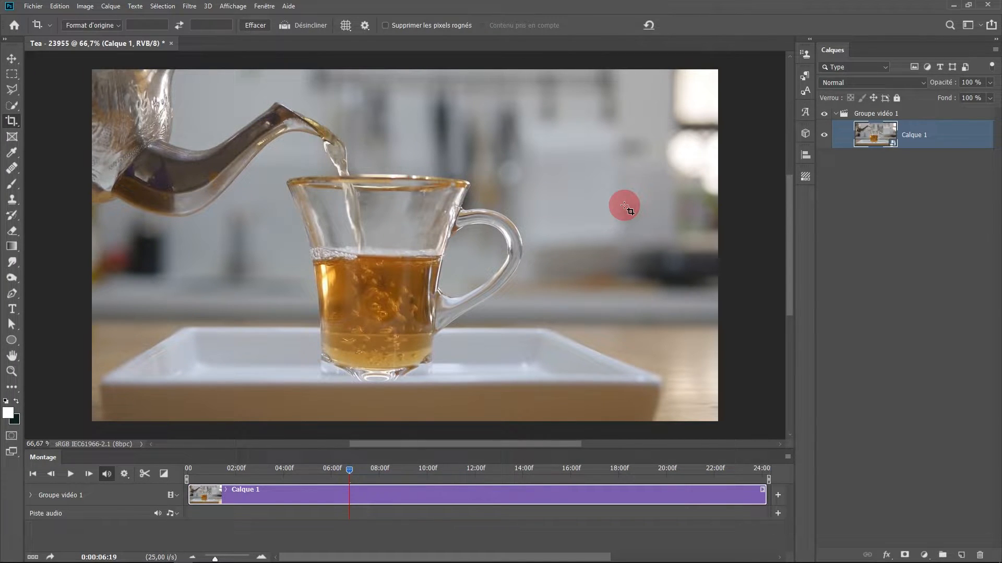
pyautogui.click(625, 207)
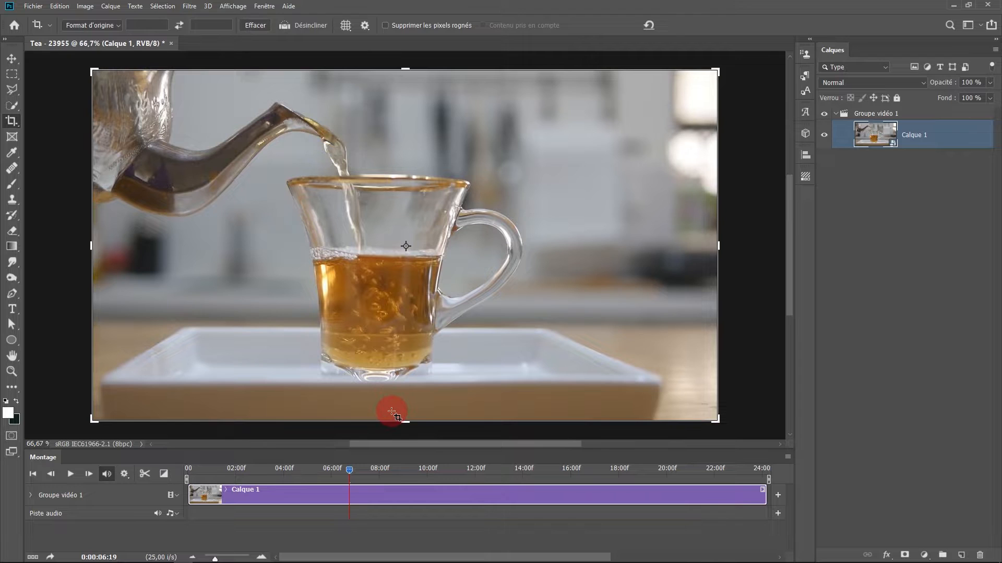
# Step: Scrub to 0:00:07:10 in the timeline and trim the start of the Calque 1 clip to that frame
pyautogui.moveTo(351, 469); pyautogui.dragTo(344, 489)
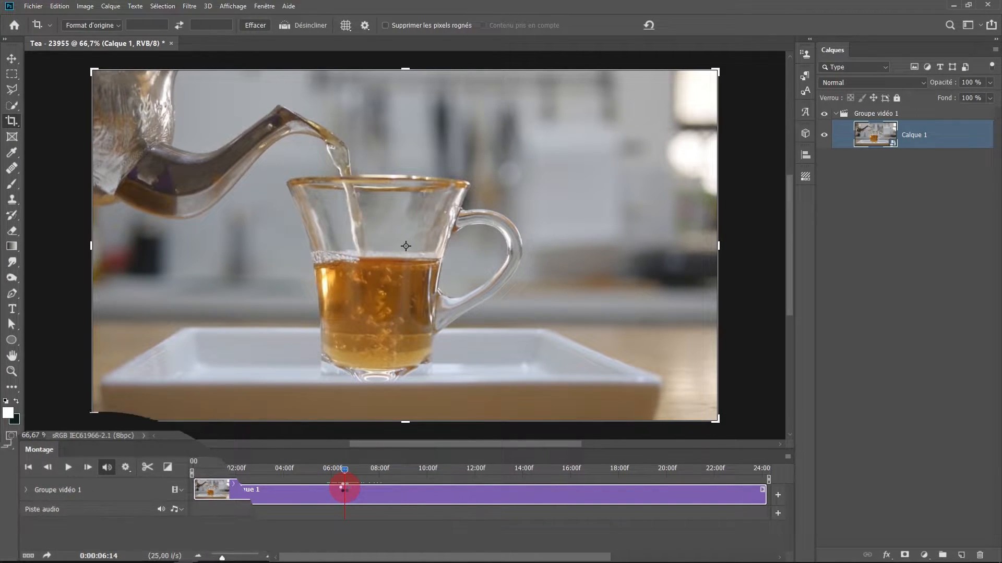
pyautogui.moveTo(344, 489); pyautogui.dragTo(343, 489)
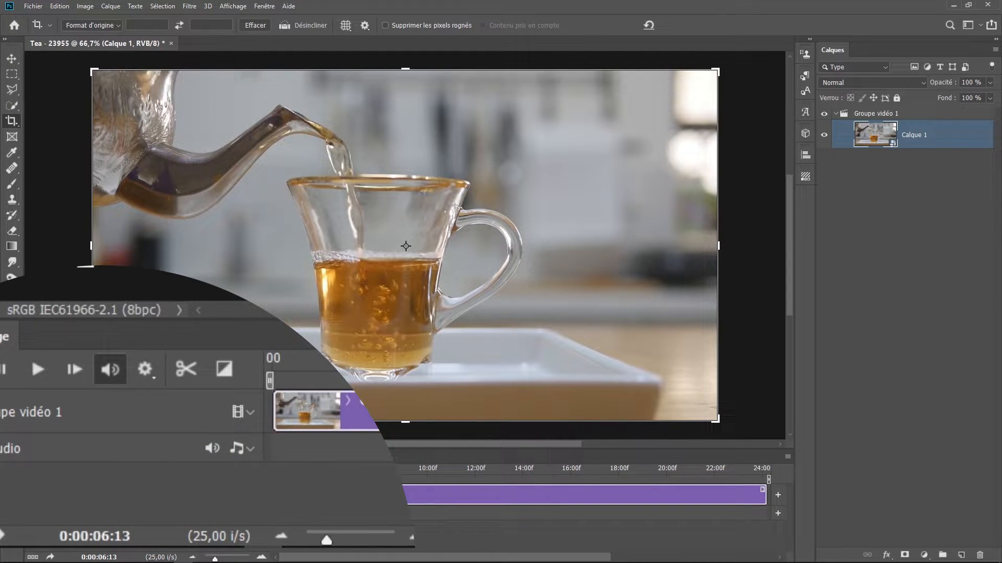
pyautogui.moveTo(343, 471); pyautogui.dragTo(364, 493)
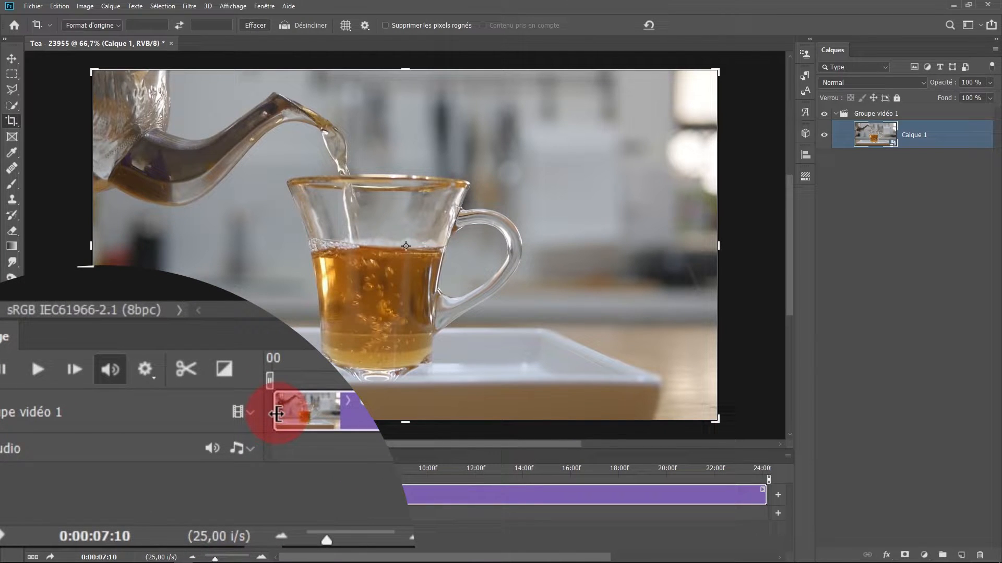
pyautogui.moveTo(188, 494); pyautogui.dragTo(364, 496)
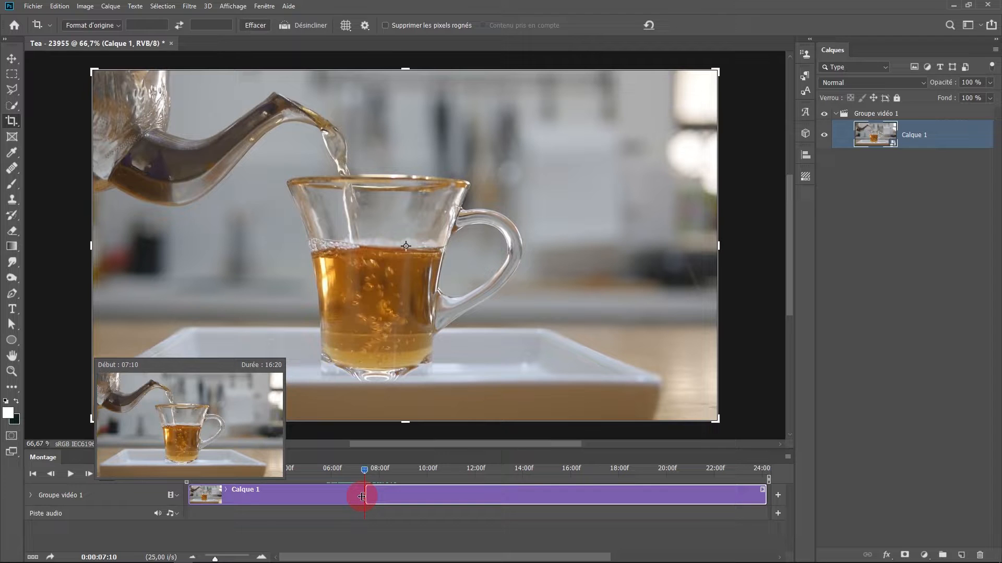
pyautogui.moveTo(361, 497); pyautogui.dragTo(362, 496)
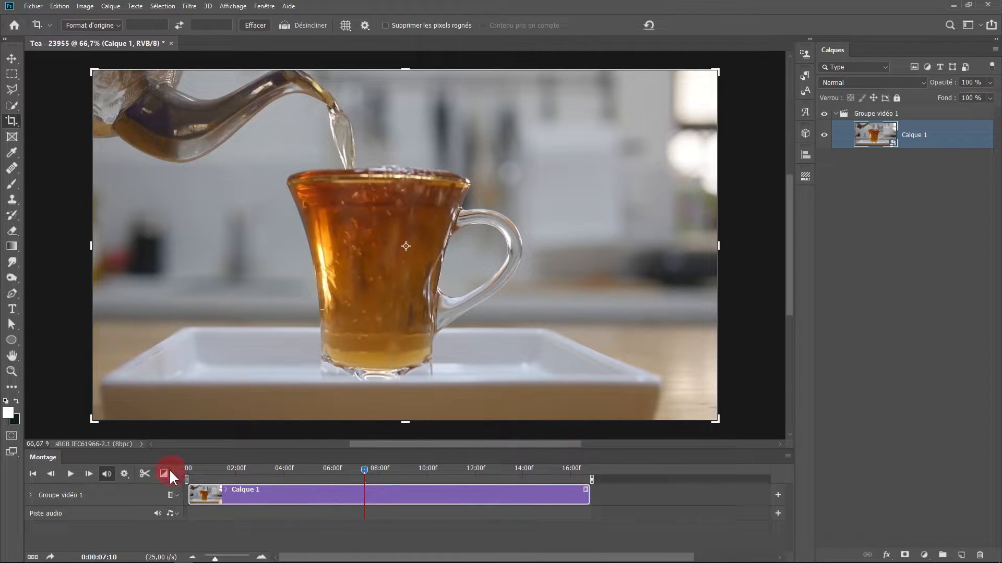
# Step: Trim the end of the Calque 1 clip to 10 frames and preview it with loop playback (Lire en boucle) enabled
pyautogui.moveTo(362, 469); pyautogui.dragTo(197, 470)
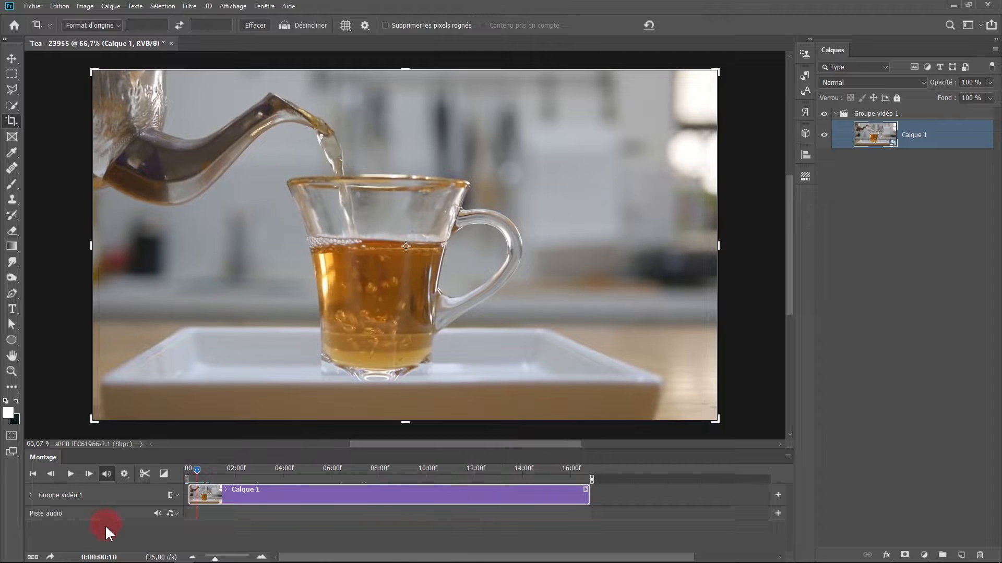
pyautogui.moveTo(576, 507); pyautogui.dragTo(197, 500)
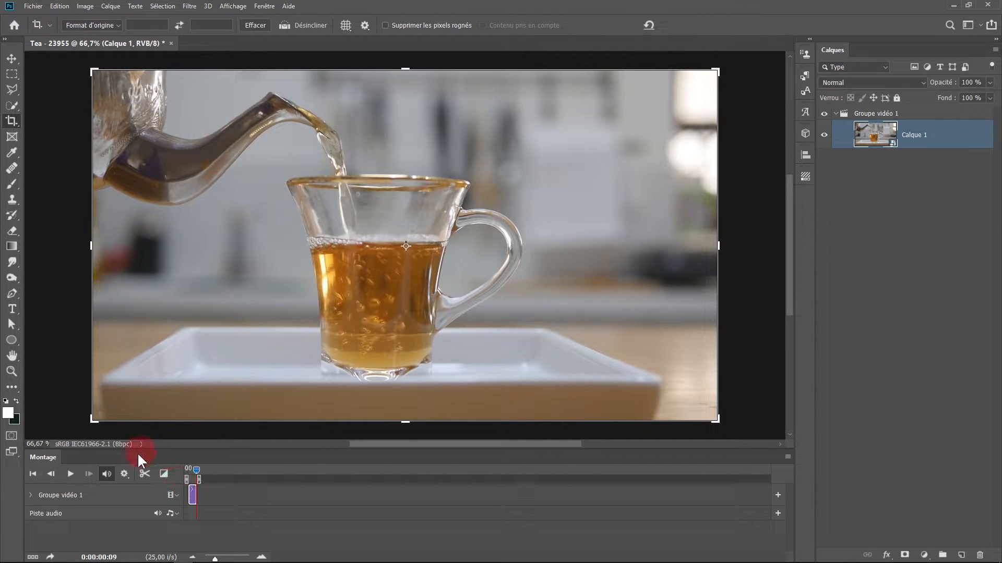
pyautogui.click(124, 473)
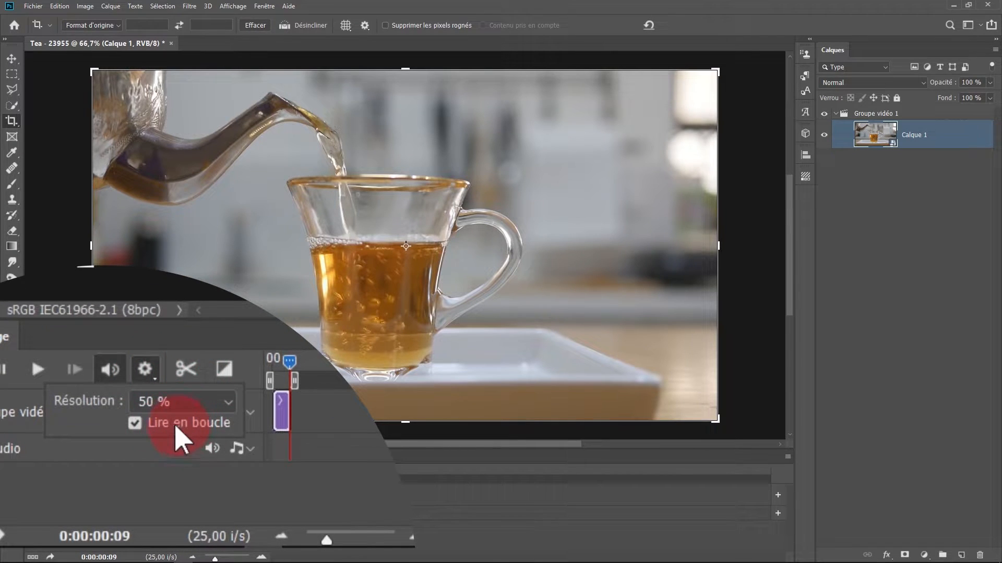
pyautogui.click(242, 500)
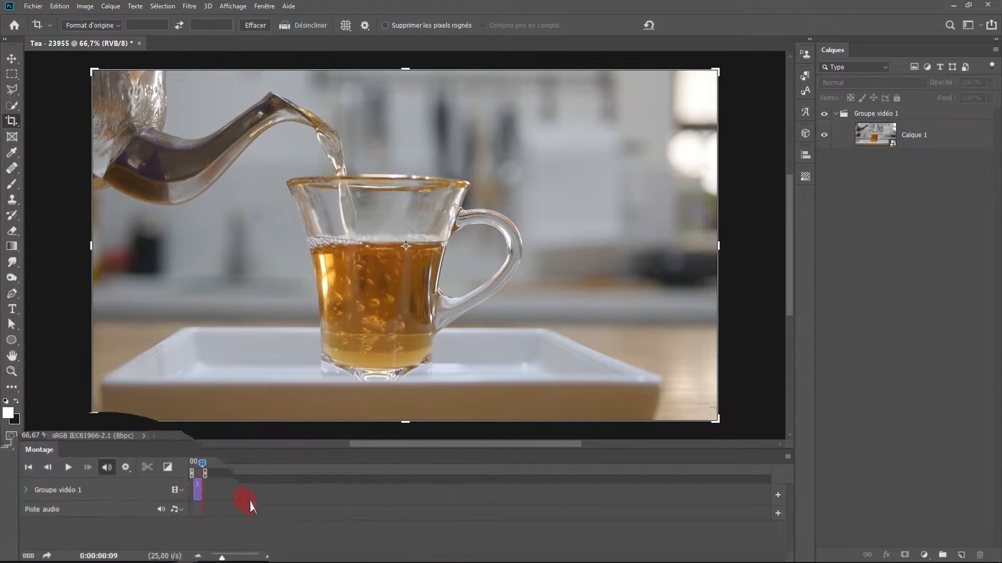
pyautogui.press('space')
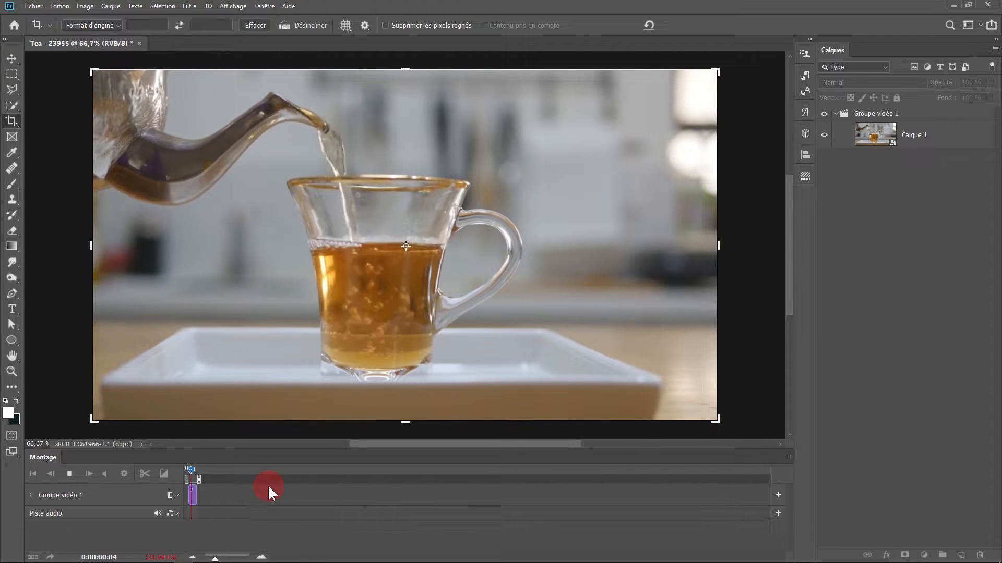
pyautogui.press('space')
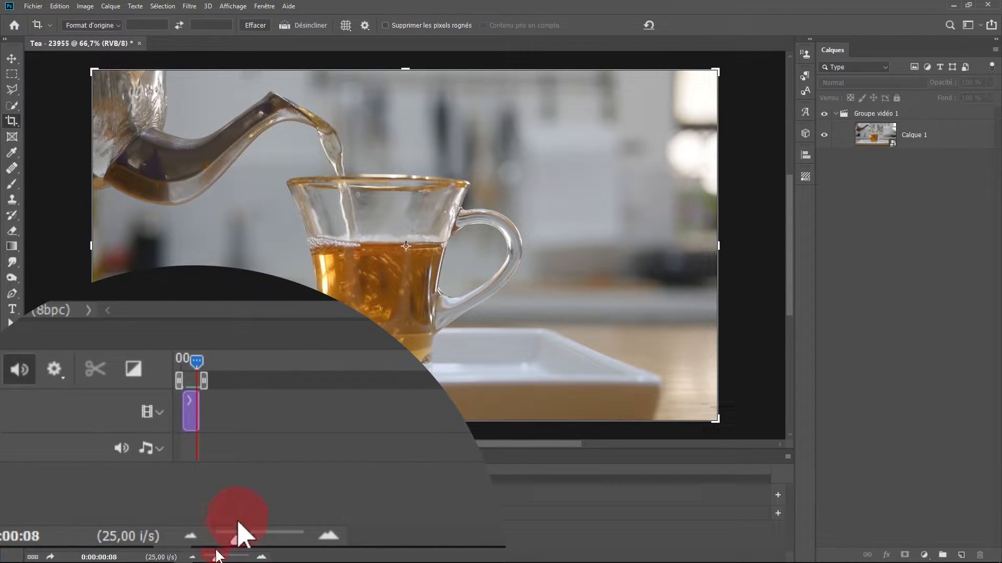
# Step: Extend the Calque 1 clip to 20 frames to preview the loop, and shorten its end to 15 frames
pyautogui.moveTo(215, 559); pyautogui.dragTo(231, 560)
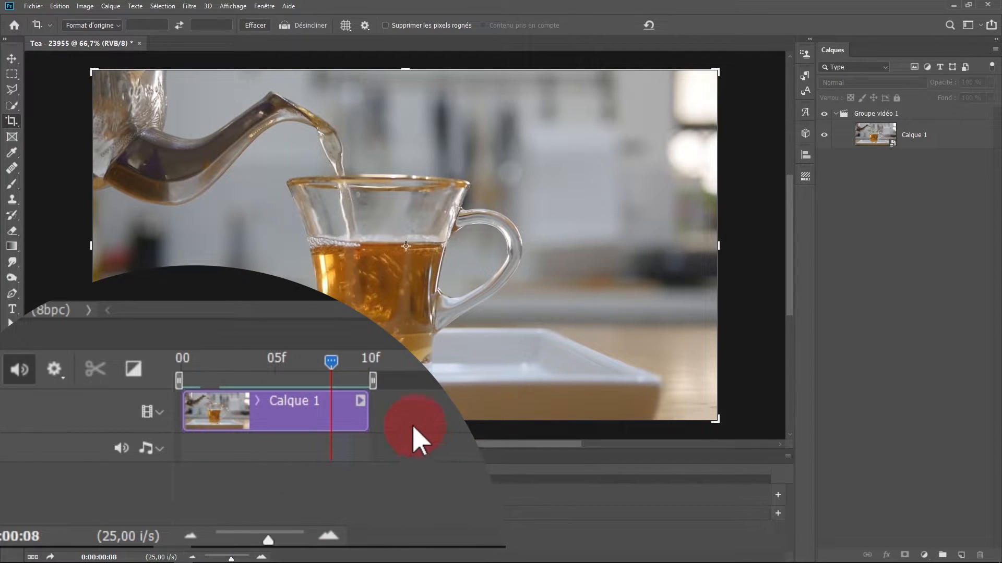
pyautogui.moveTo(365, 438); pyautogui.dragTo(363, 498)
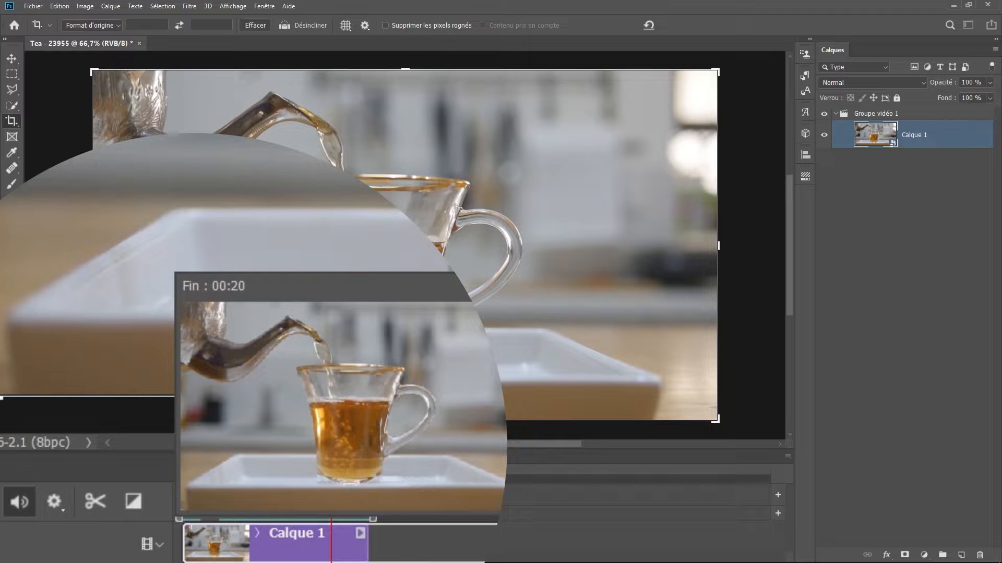
pyautogui.moveTo(377, 495); pyautogui.dragTo(400, 488)
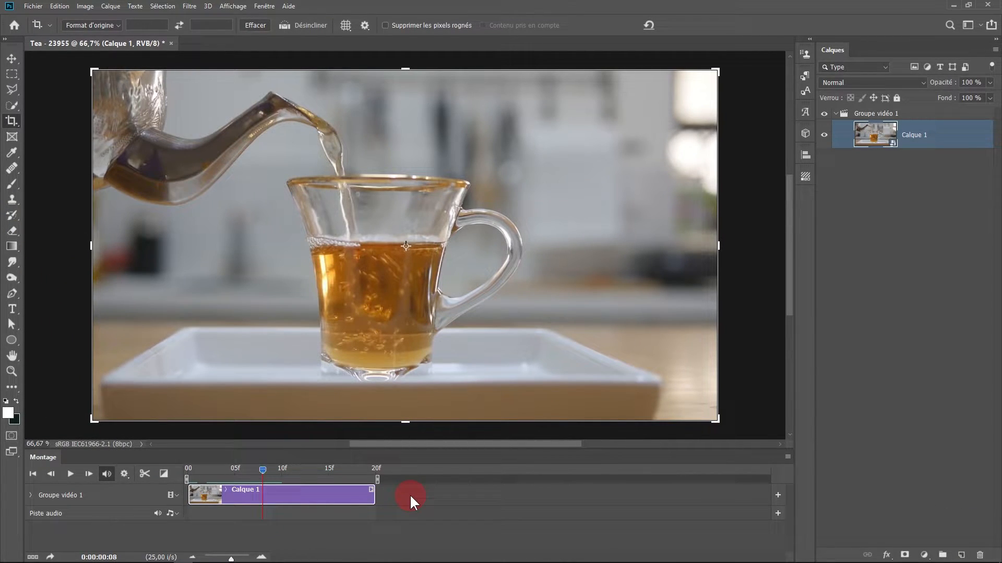
pyautogui.press('space')
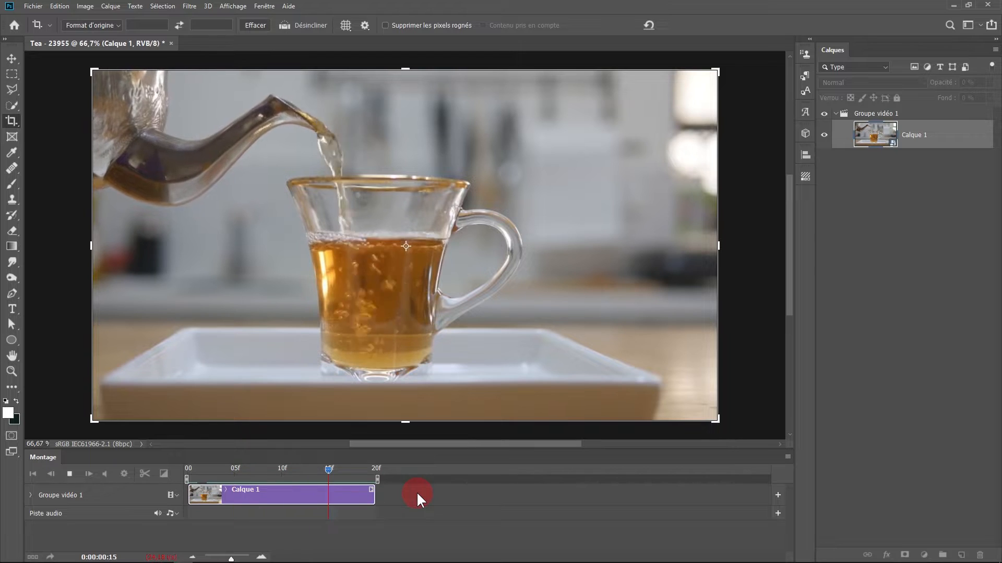
pyautogui.moveTo(377, 500); pyautogui.dragTo(333, 500)
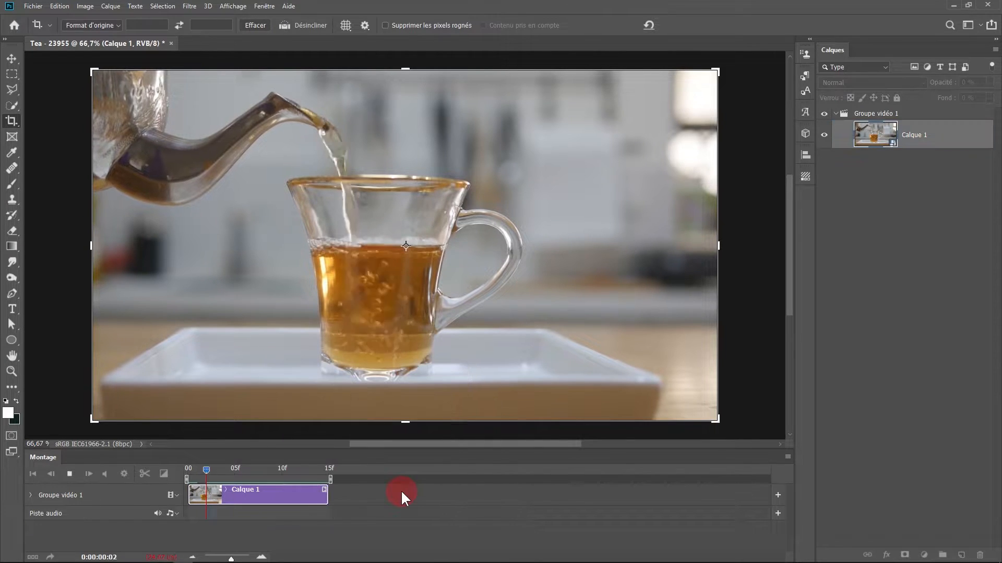
# Step: Play the 15-frame Calque 1 clip in a loop and scrub through it to examine the jump between its end and start
pyautogui.press('space')
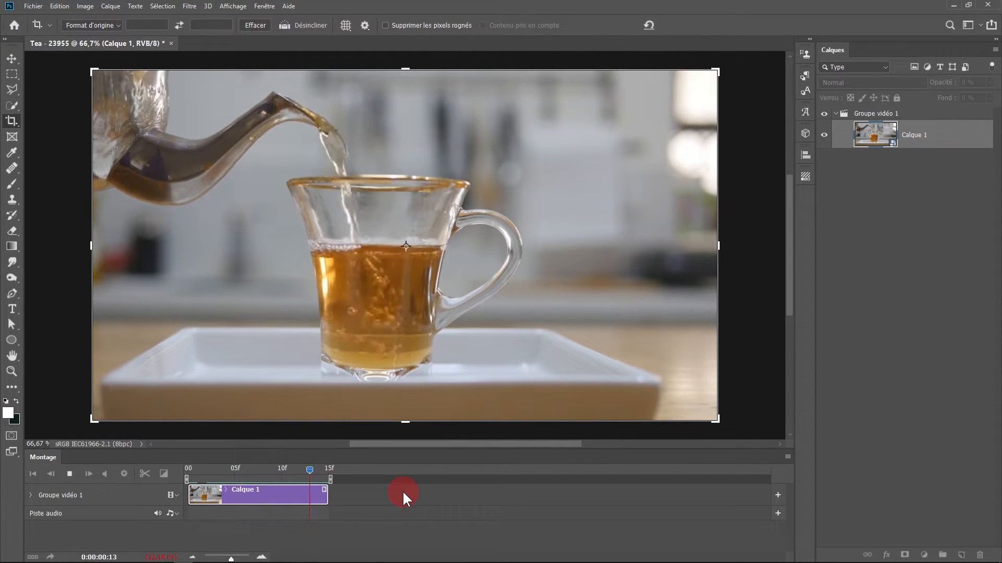
pyautogui.press('space')
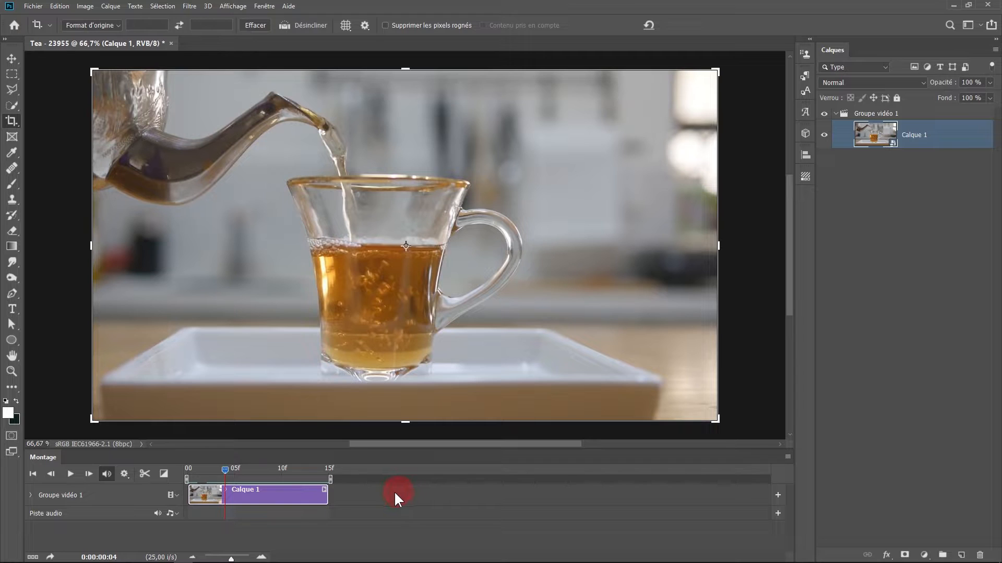
pyautogui.moveTo(221, 473)
pyautogui.mouseDown()
pyautogui.moveTo(318, 471)
pyautogui.moveTo(257, 475)
pyautogui.moveTo(347, 484)
pyautogui.mouseUp()
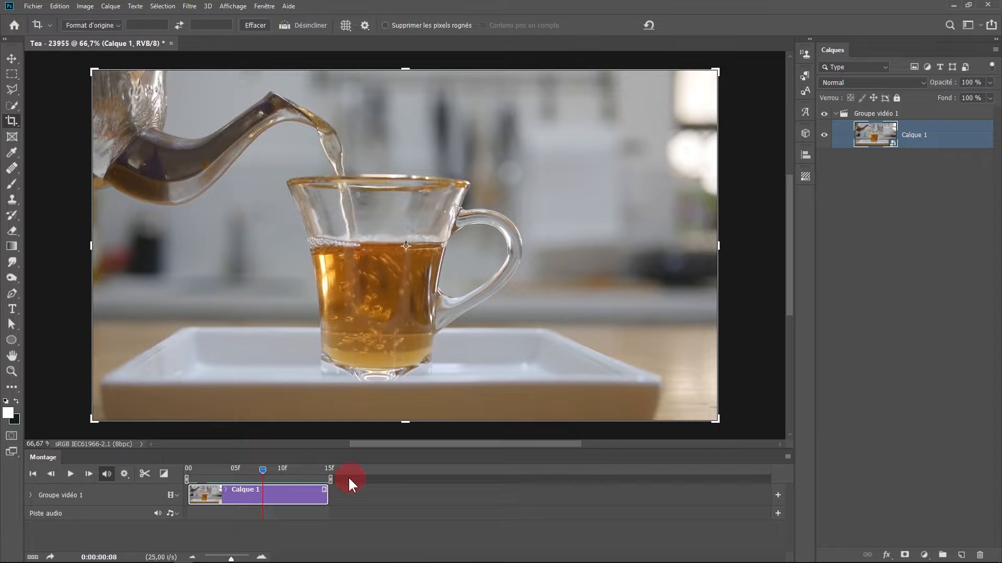
pyautogui.press('space')
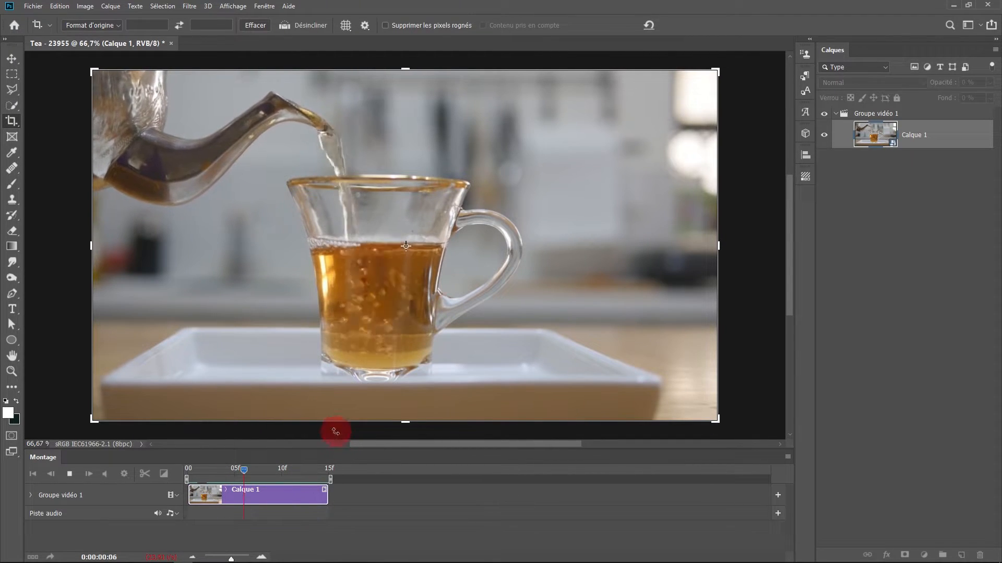
pyautogui.click(380, 259)
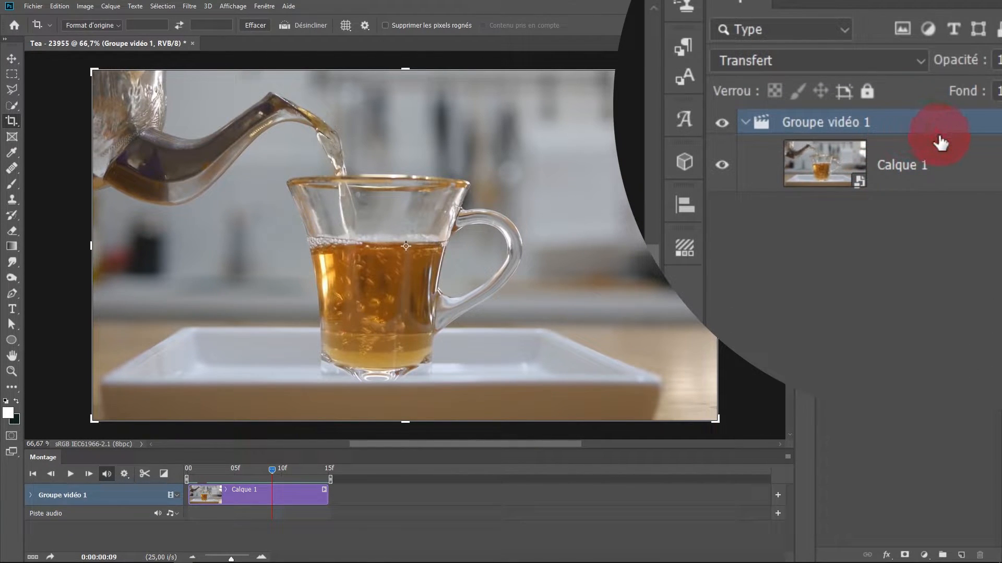
# Step: Duplicate the Groupe vidéo 1 group and move the original group's Calque 1 clip so it starts at frame 15
pyautogui.moveTo(929, 113); pyautogui.dragTo(961, 555)
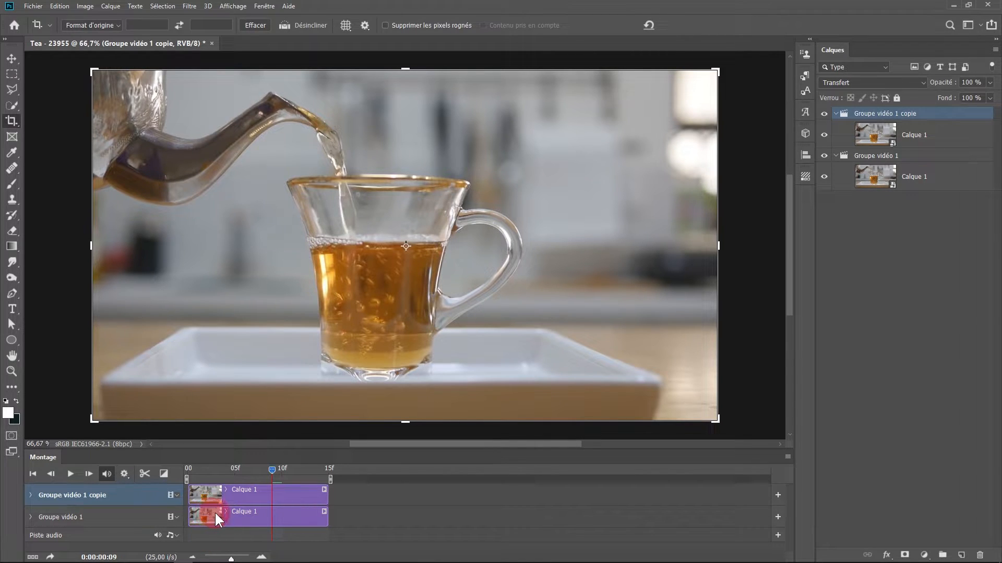
pyautogui.click(238, 511)
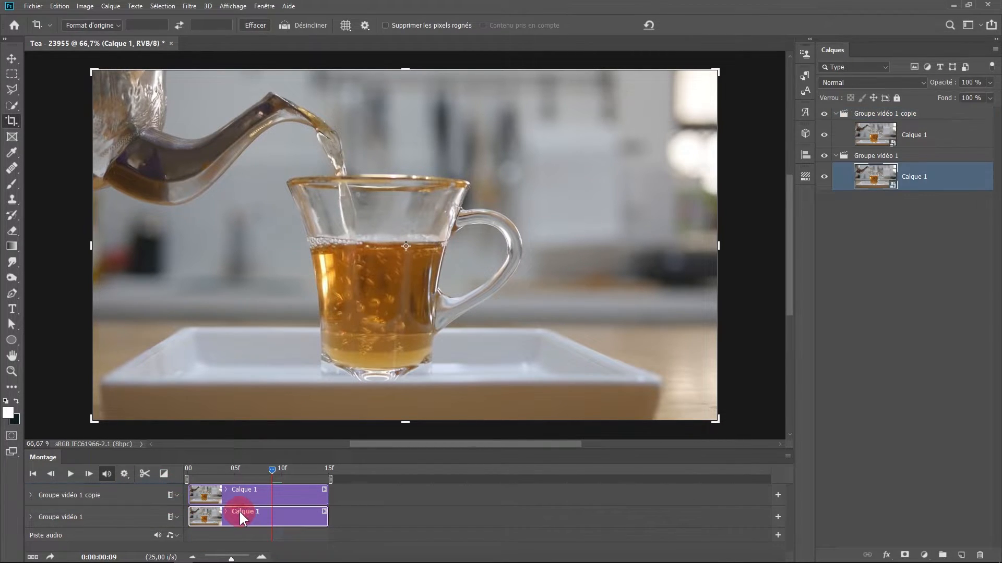
pyautogui.moveTo(240, 515); pyautogui.dragTo(361, 522)
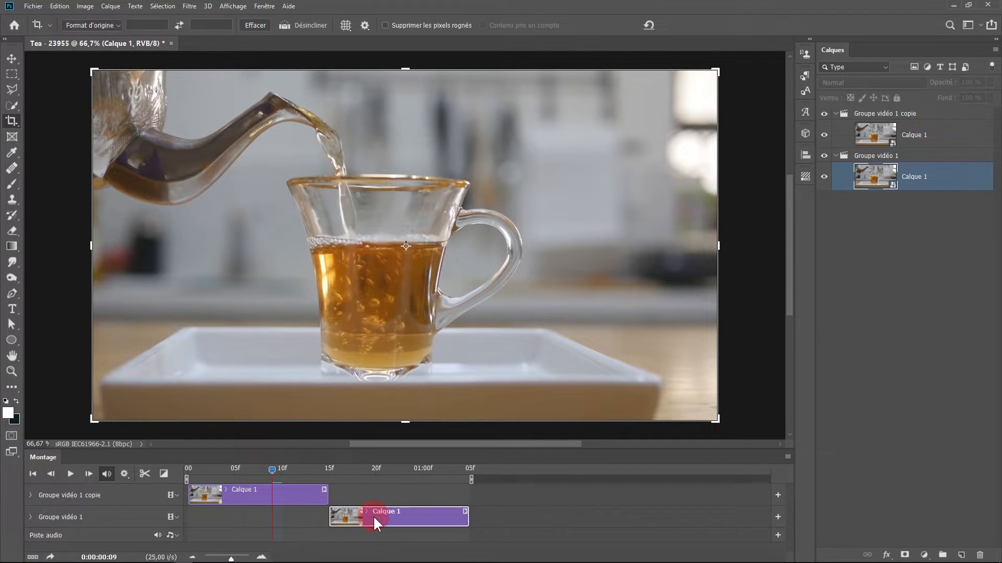
# Step: Extend the start of the Groupe vidéo 1 clip back to frame 4 and trim its end to frame 15
pyautogui.click(326, 521)
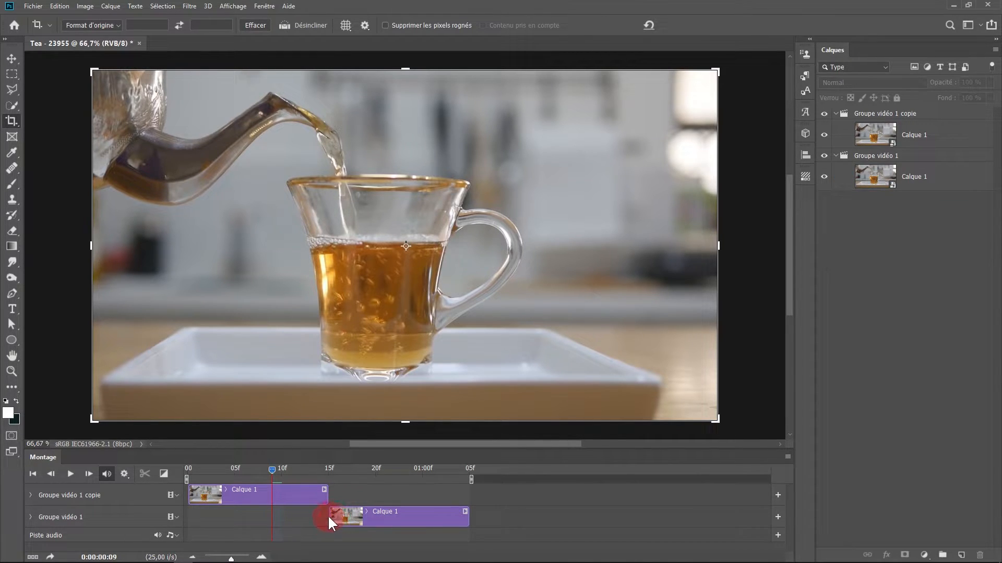
pyautogui.moveTo(330, 516); pyautogui.dragTo(224, 516)
pyautogui.moveTo(220, 516); pyautogui.dragTo(221, 513)
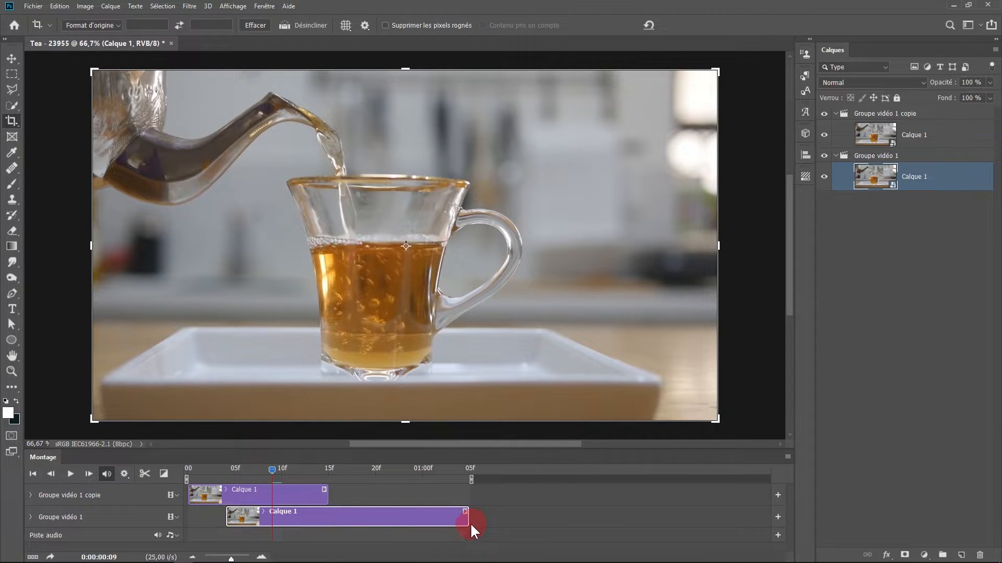
pyautogui.moveTo(463, 519); pyautogui.dragTo(329, 514)
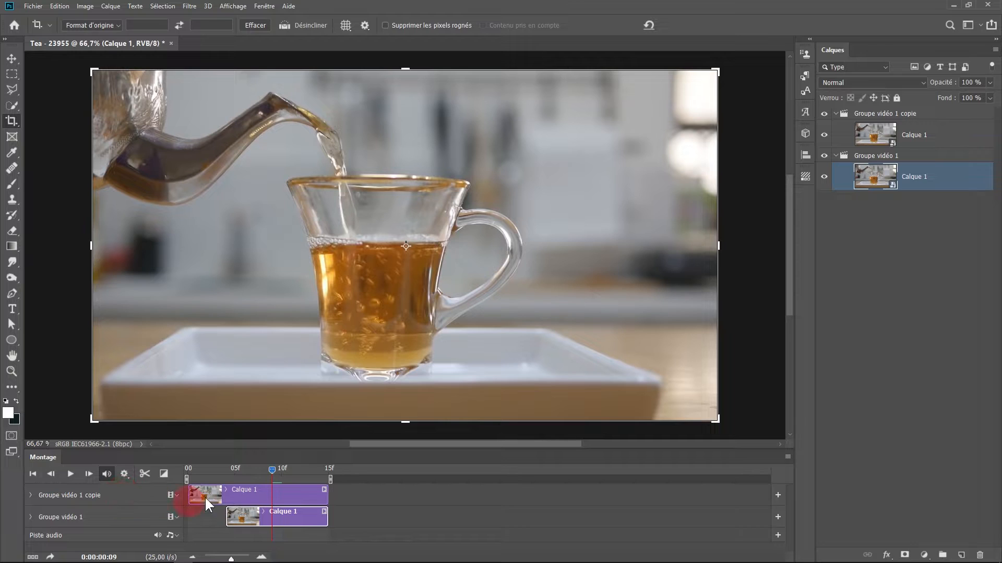
# Step: Expand the properties of the Groupe vidéo 1 copie track and add an Opacité keyframe at frame 5
pyautogui.click(286, 489)
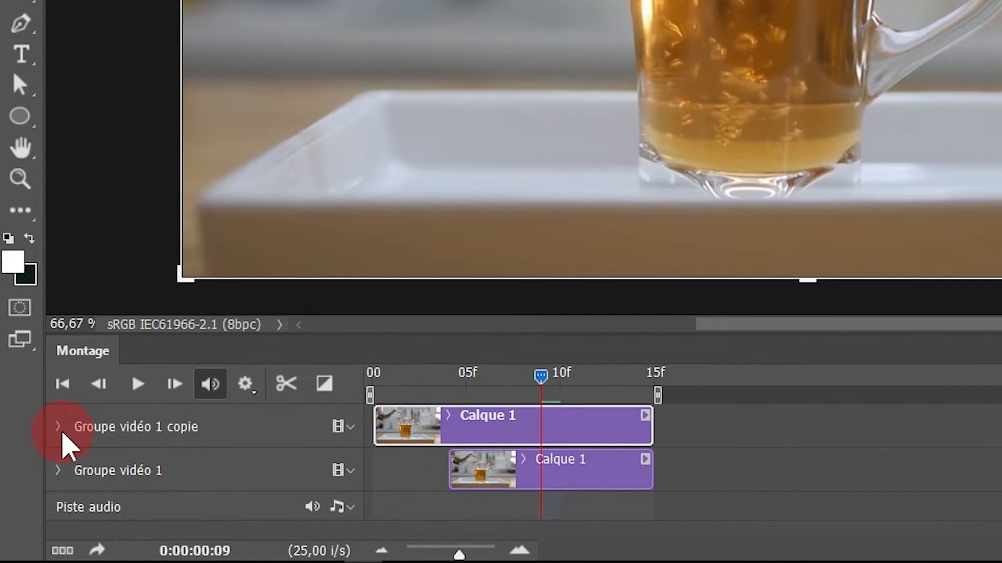
pyautogui.click(57, 430)
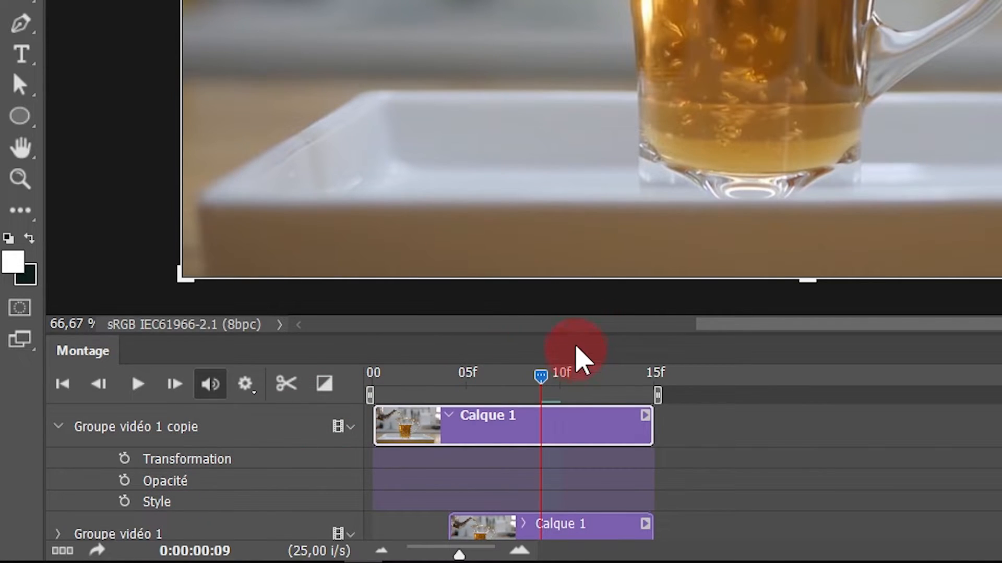
pyautogui.moveTo(579, 330); pyautogui.dragTo(620, 137)
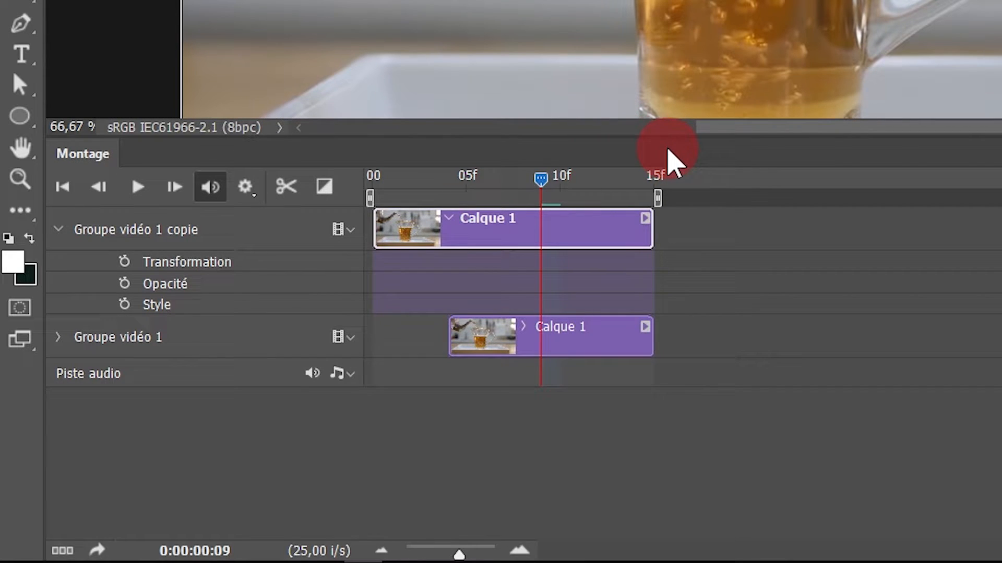
pyautogui.moveTo(541, 180); pyautogui.dragTo(464, 180)
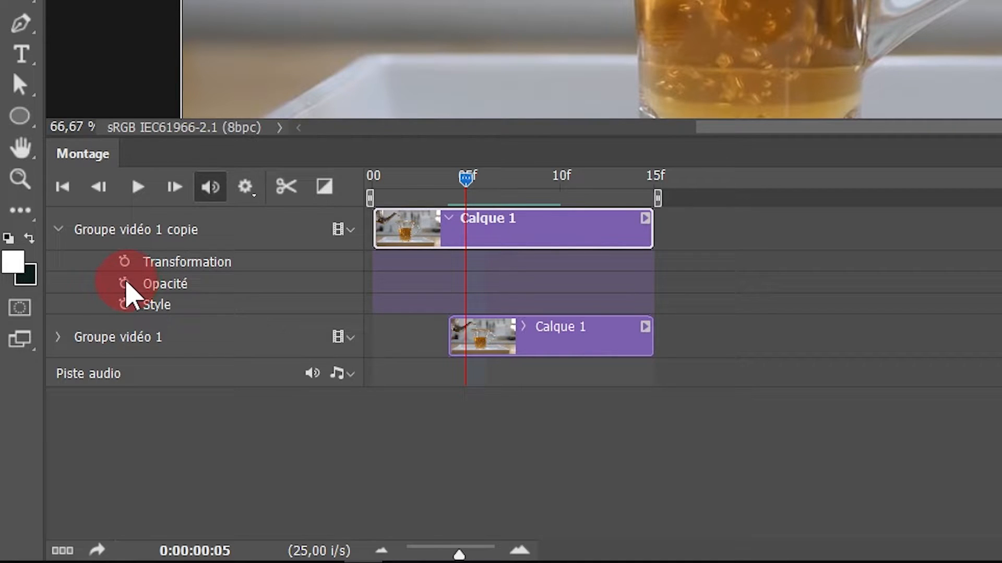
pyautogui.click(126, 283)
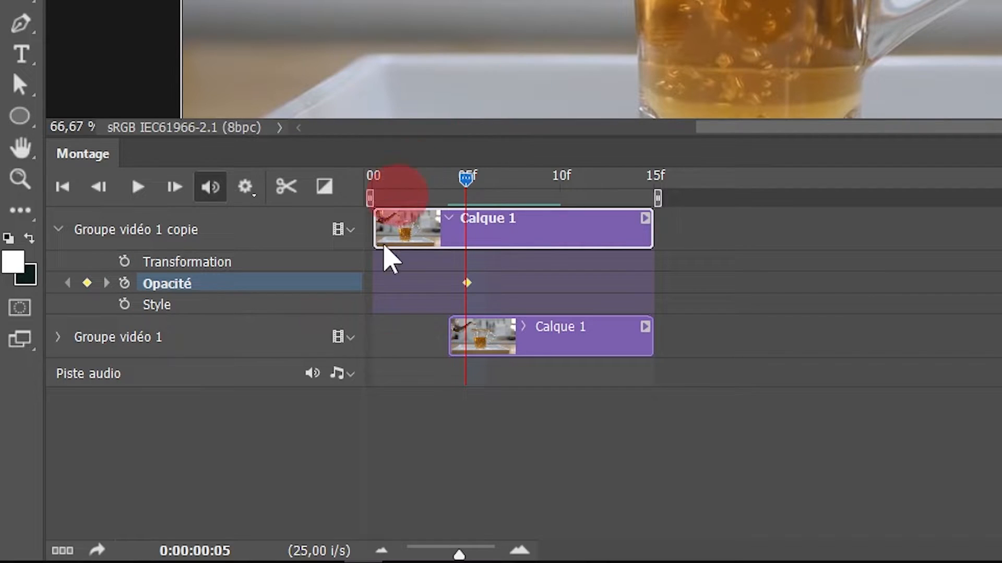
# Step: Add an Opacité keyframe at frame 14 of the Groupe vidéo 1 copie track and set the clip's opacity there to 0%
pyautogui.moveTo(467, 178); pyautogui.dragTo(656, 190)
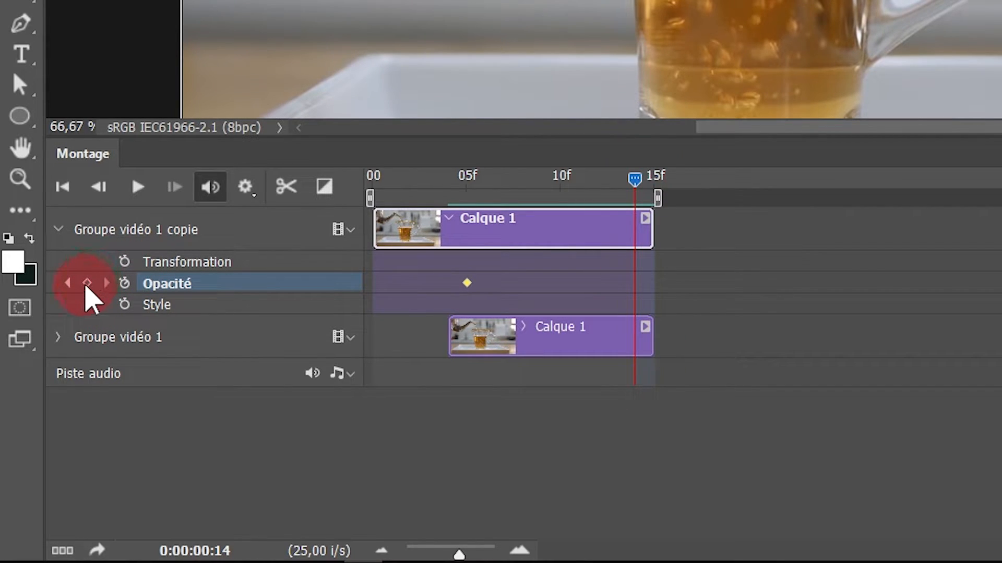
pyautogui.click(87, 284)
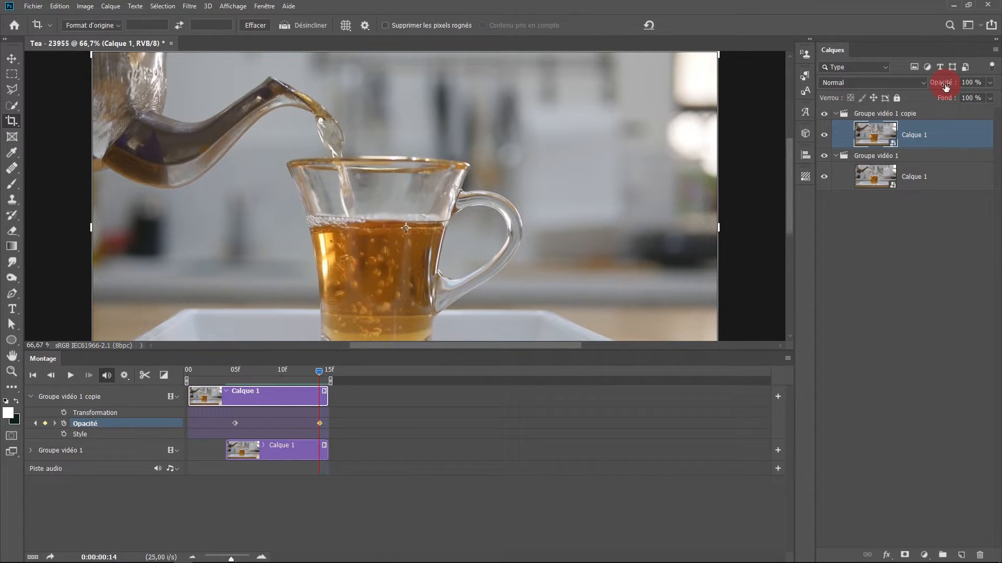
pyautogui.moveTo(945, 87); pyautogui.dragTo(772, 62)
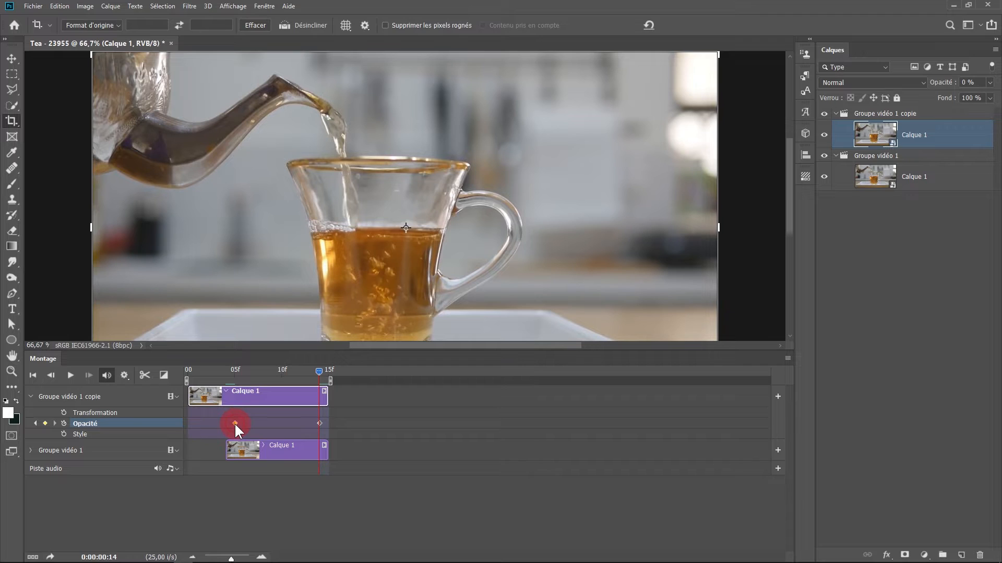
# Step: Step between the two Opacité keyframes, then play and scrub the clip to examine the crossfade and the match between first and last frames
pyautogui.moveTo(320, 371); pyautogui.dragTo(216, 372)
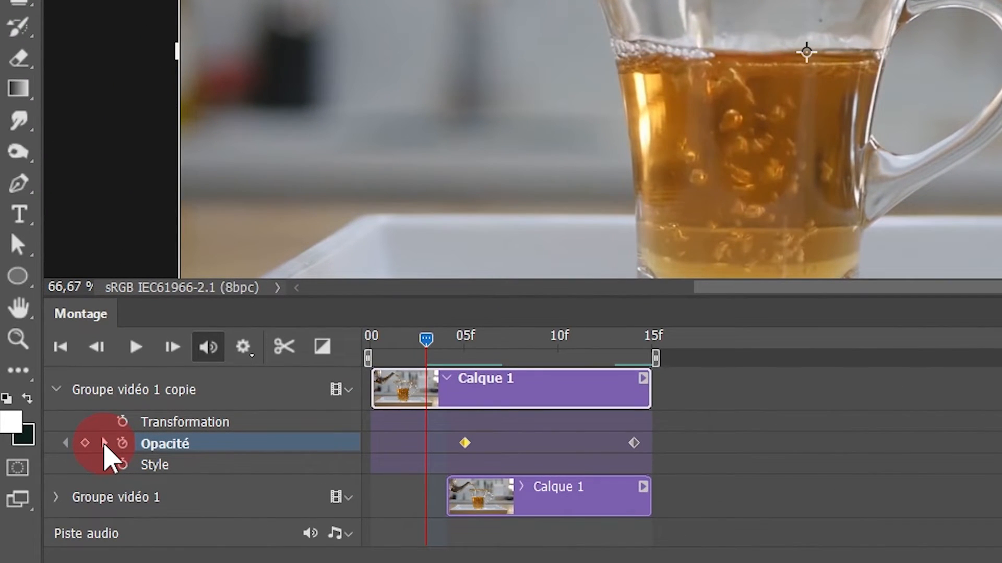
pyautogui.click(105, 444)
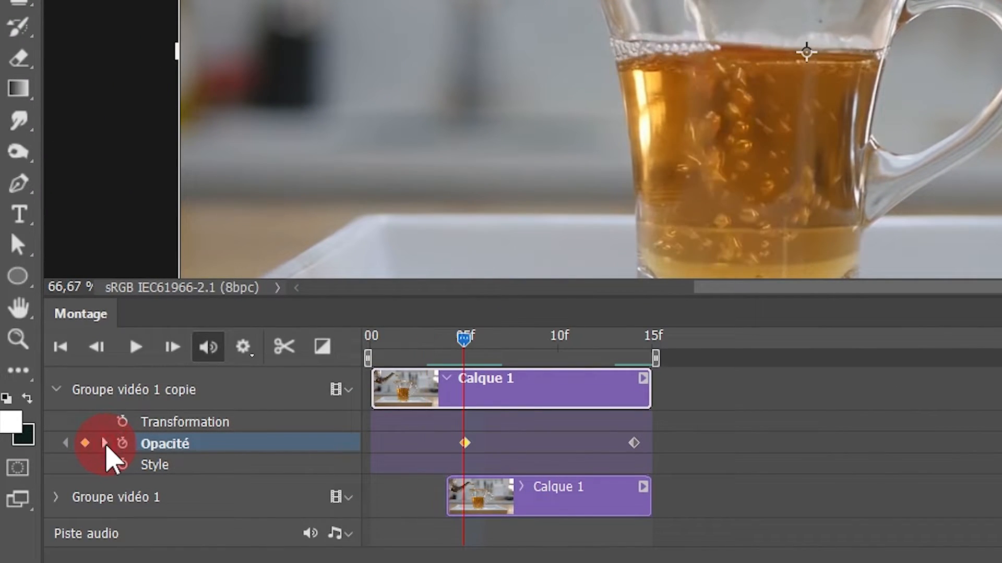
pyautogui.click(105, 444)
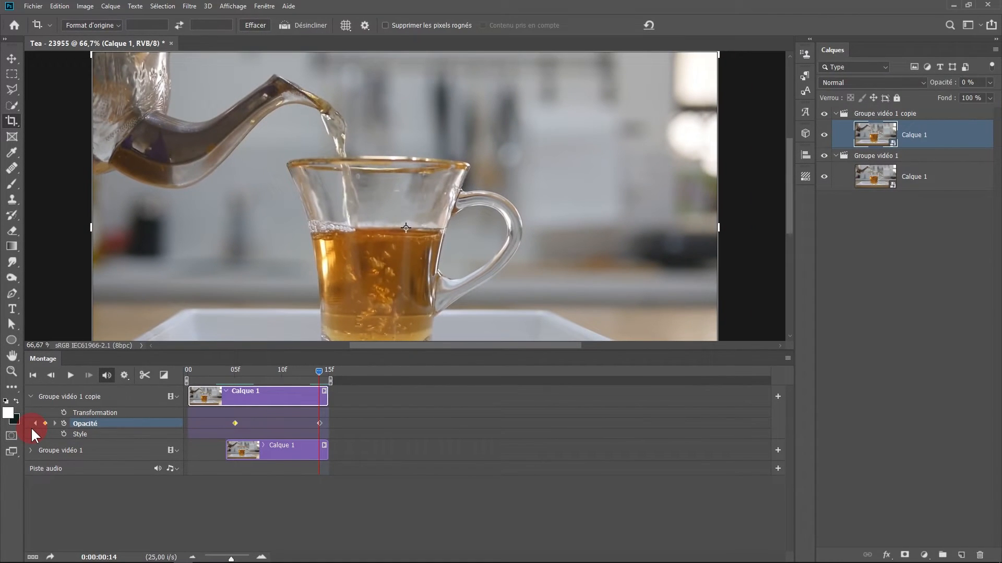
pyautogui.click(35, 423)
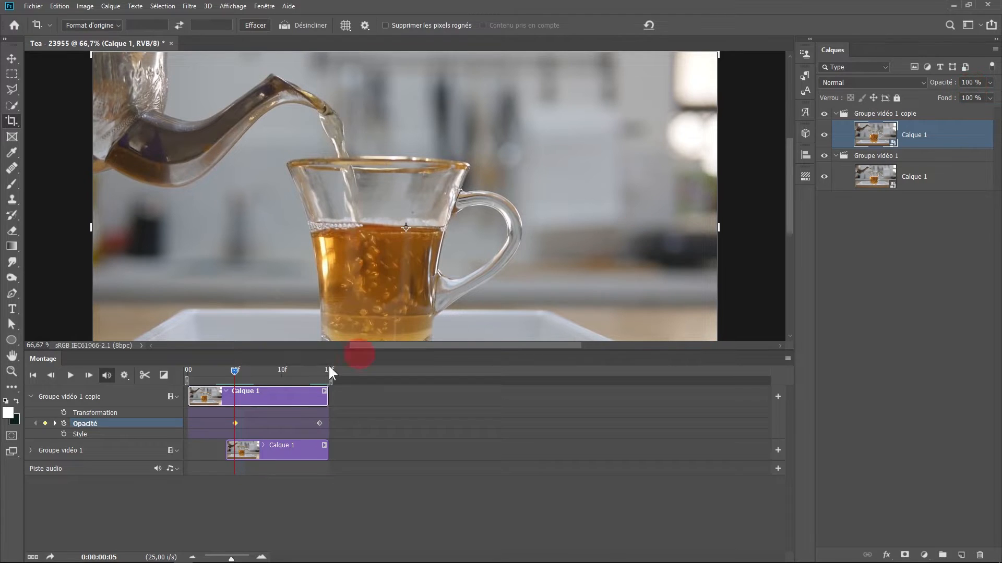
pyautogui.click(55, 424)
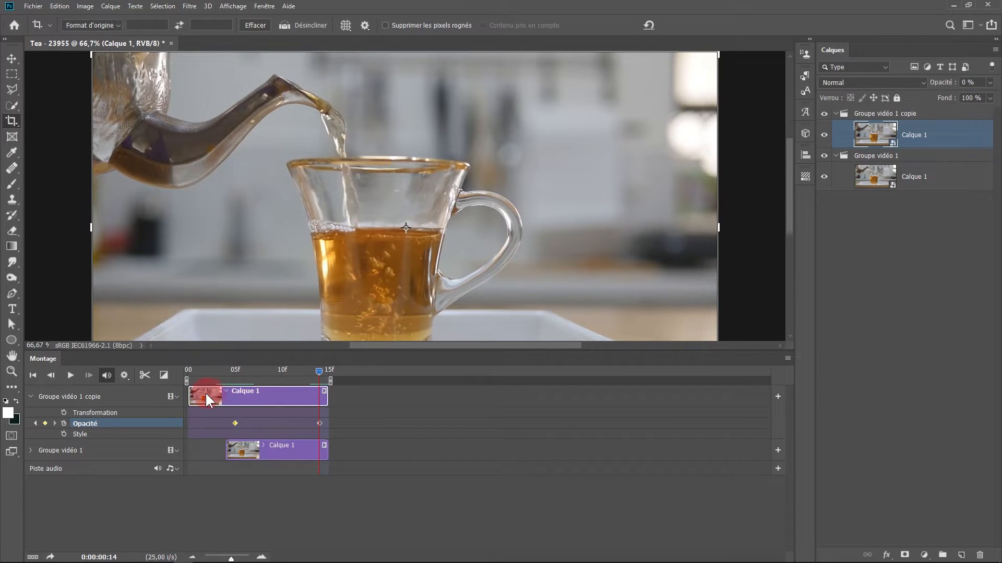
pyautogui.moveTo(326, 367); pyautogui.dragTo(323, 395)
pyautogui.press('space')
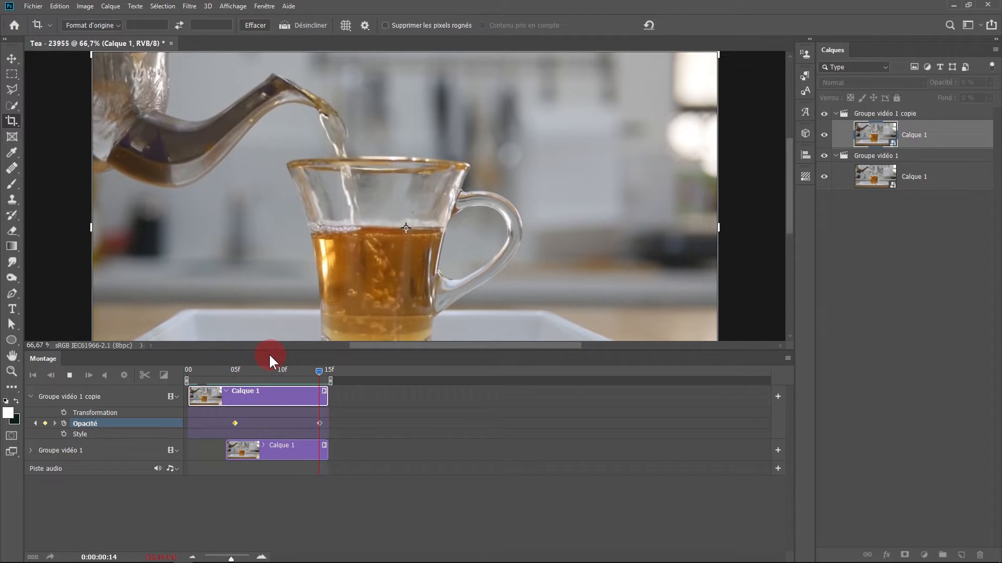
pyautogui.moveTo(266, 373); pyautogui.dragTo(188, 371)
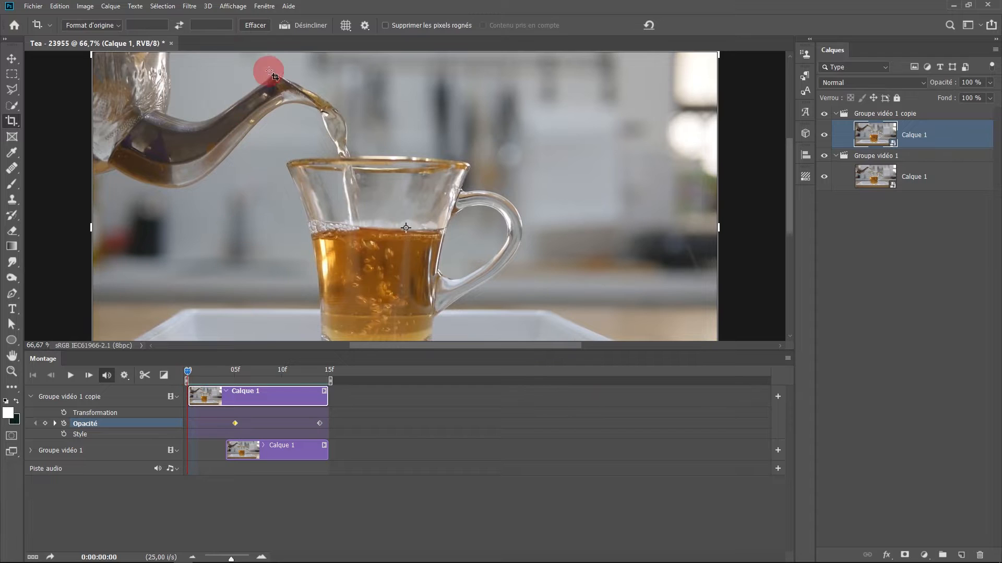
pyautogui.moveTo(187, 371); pyautogui.dragTo(335, 378)
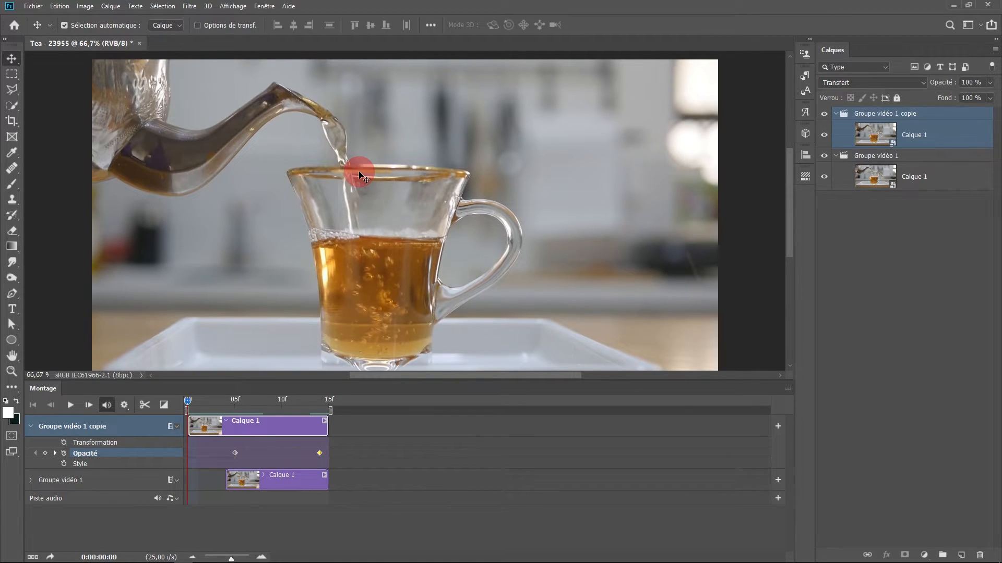
# Step: Duplicate the Groupe vidéo 1 copie group and remove all Opacité keyframes from the new copy's clip
pyautogui.click(933, 117)
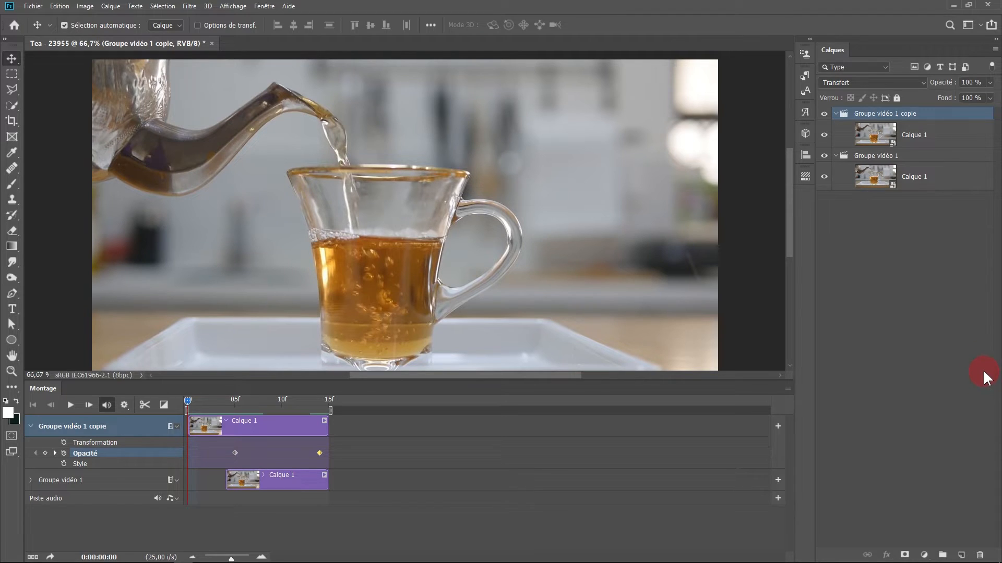
pyautogui.hotkey('ctrl', 'j')
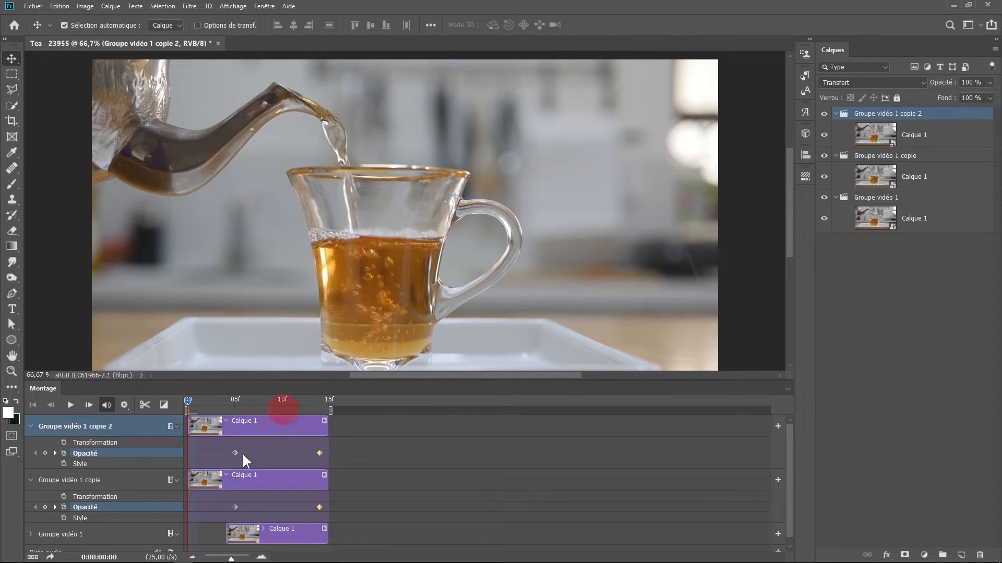
pyautogui.click(318, 450)
pyautogui.click(327, 453)
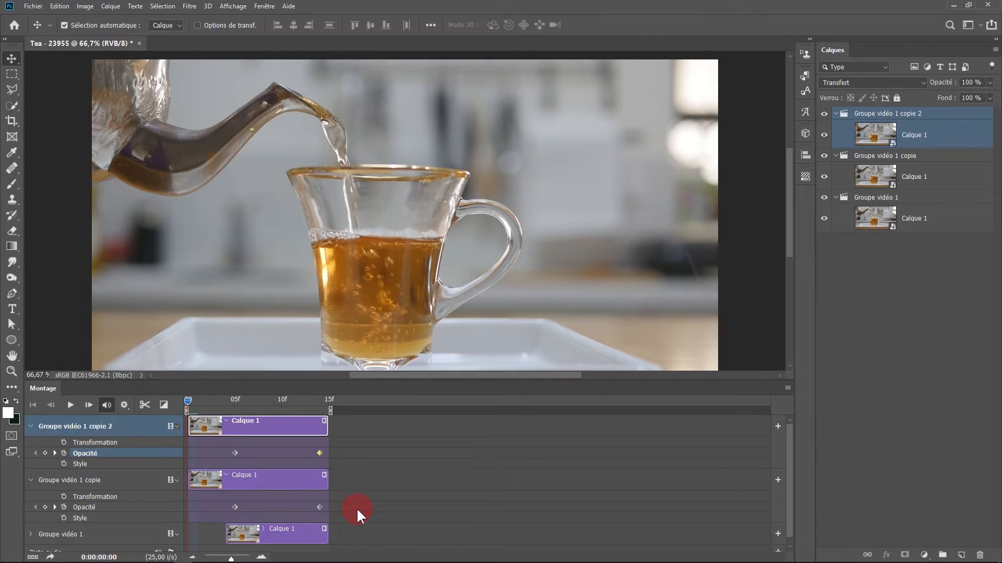
pyautogui.press('Delete')
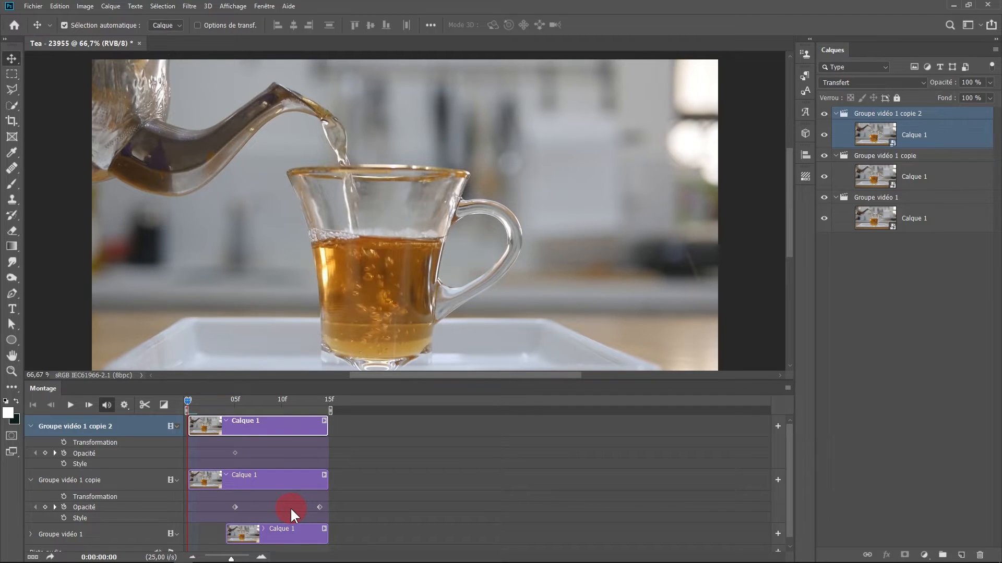
pyautogui.click(258, 428)
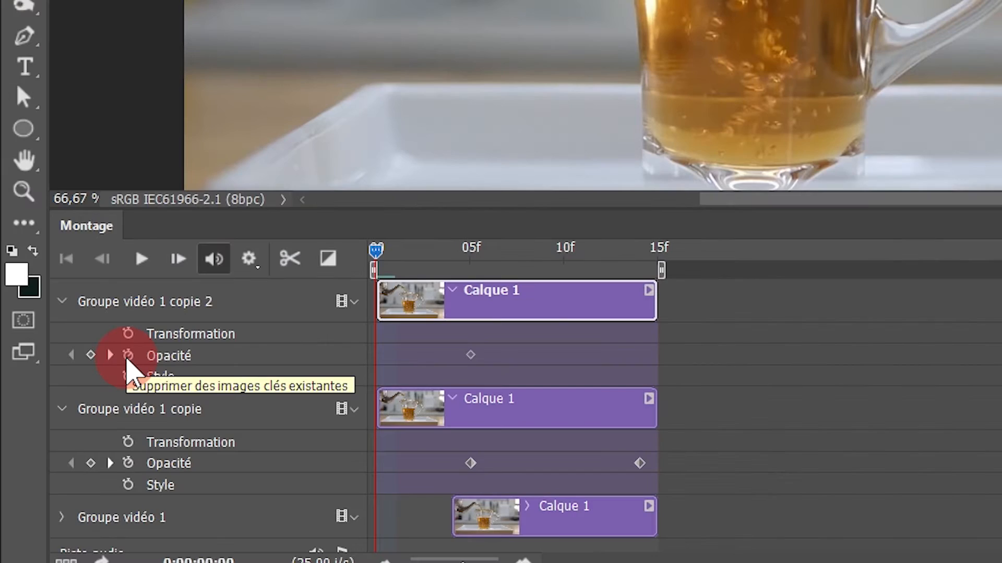
pyautogui.click(128, 356)
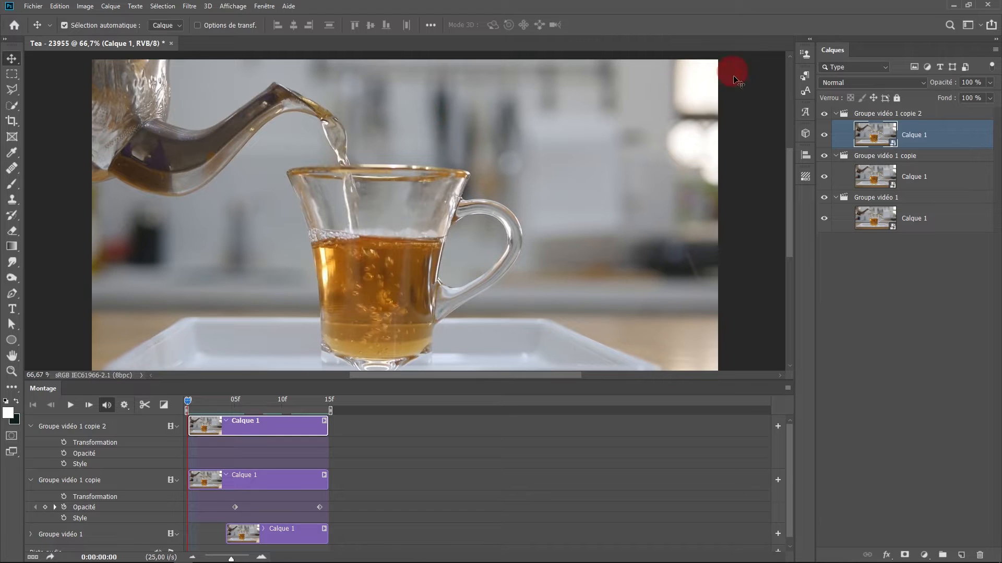
# Step: Merge the Groupe vidéo 1 copie 2 group into a single layer and return the playhead to the first frame
pyautogui.rightClick(924, 117)
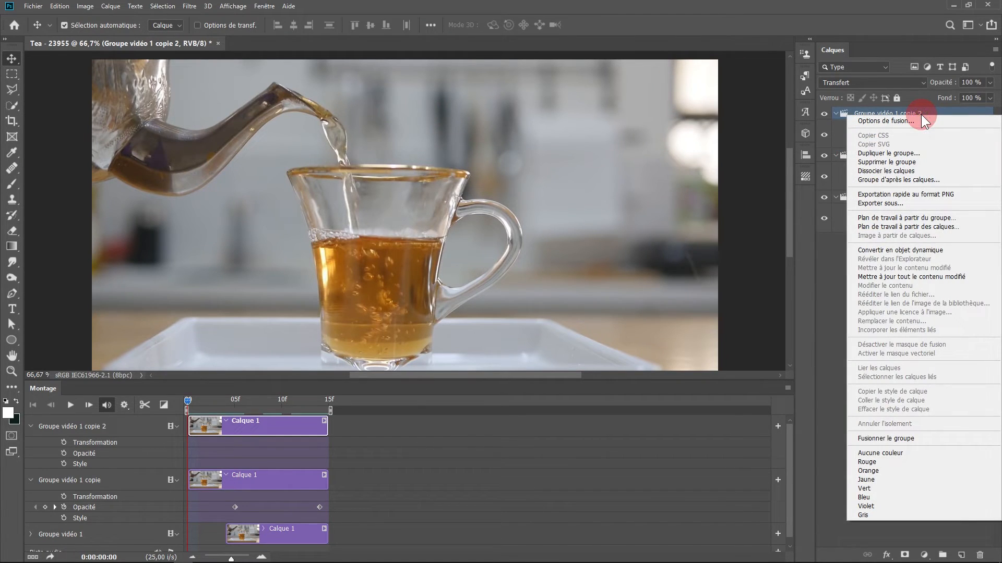
pyautogui.click(922, 113)
pyautogui.rightClick(929, 114)
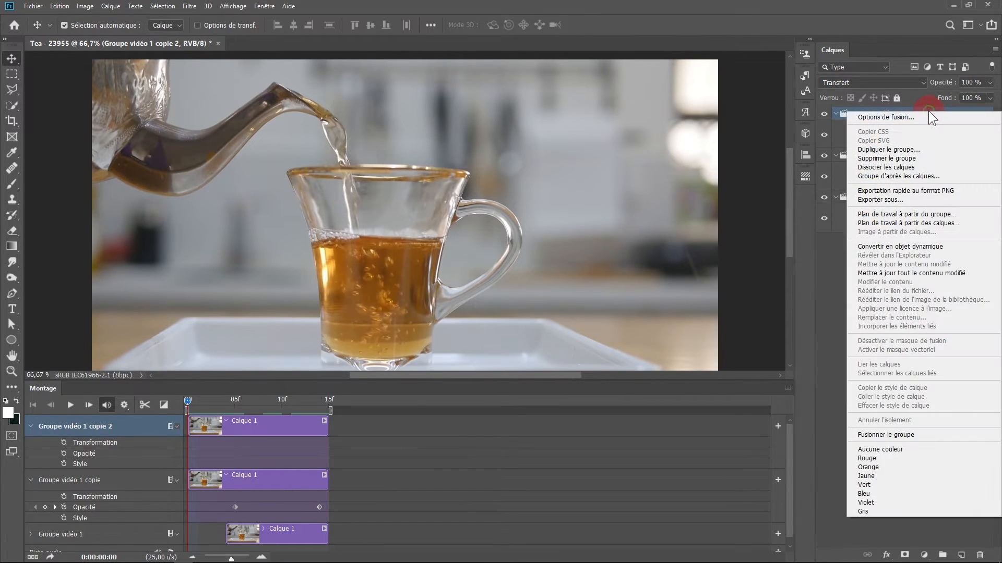
pyautogui.click(910, 434)
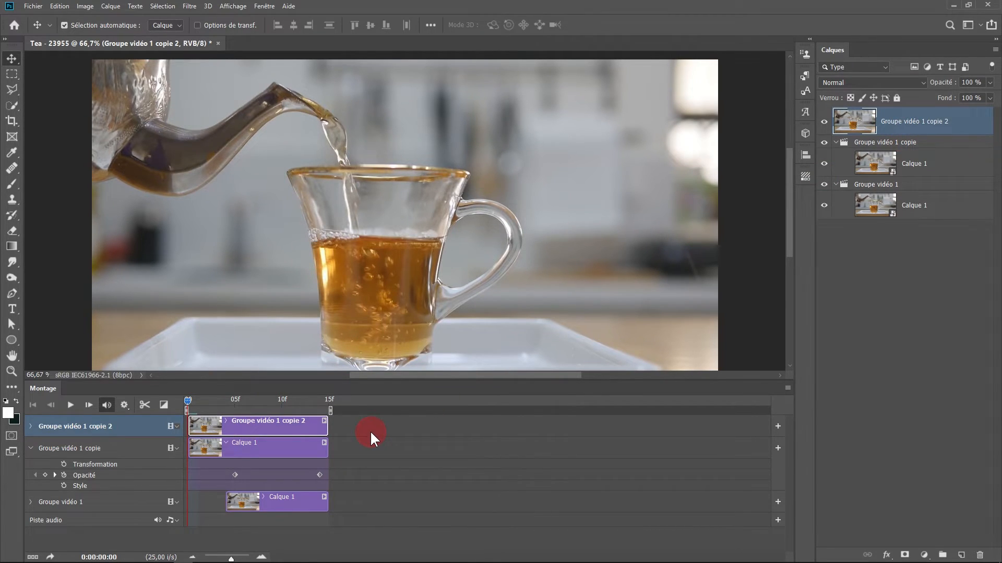
pyautogui.press('space')
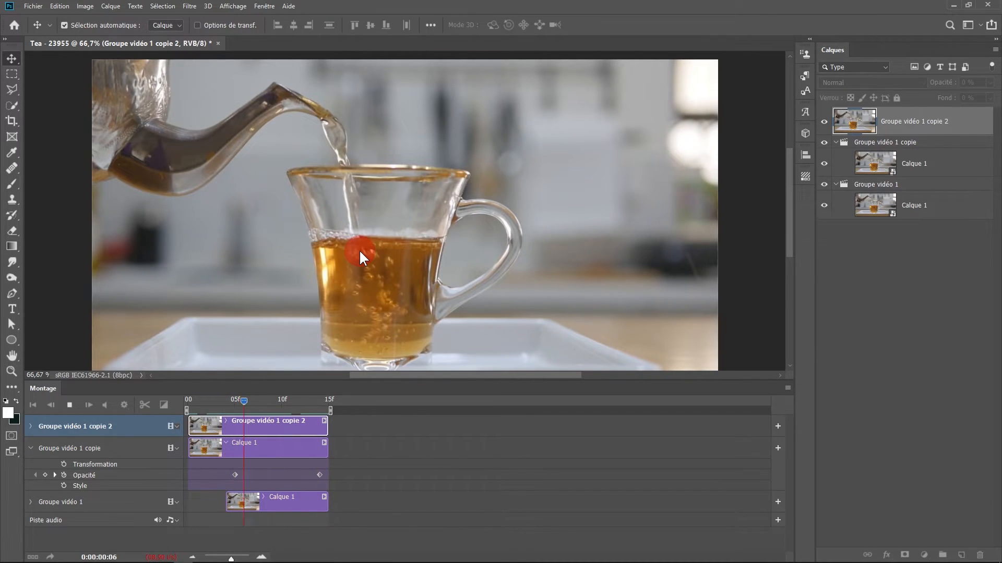
pyautogui.press('space')
pyautogui.moveTo(319, 400); pyautogui.dragTo(183, 411)
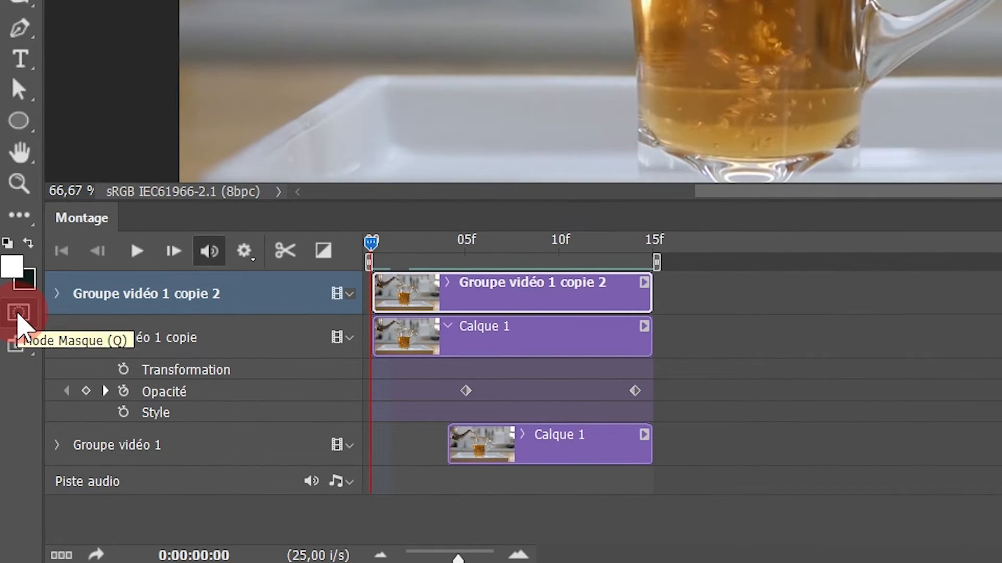
# Step: Enter Quick Mask mode with masked areas shown in red at 50% opacity, and ready a 199 px brush with 0% hardness
pyautogui.doubleClick(18, 334)
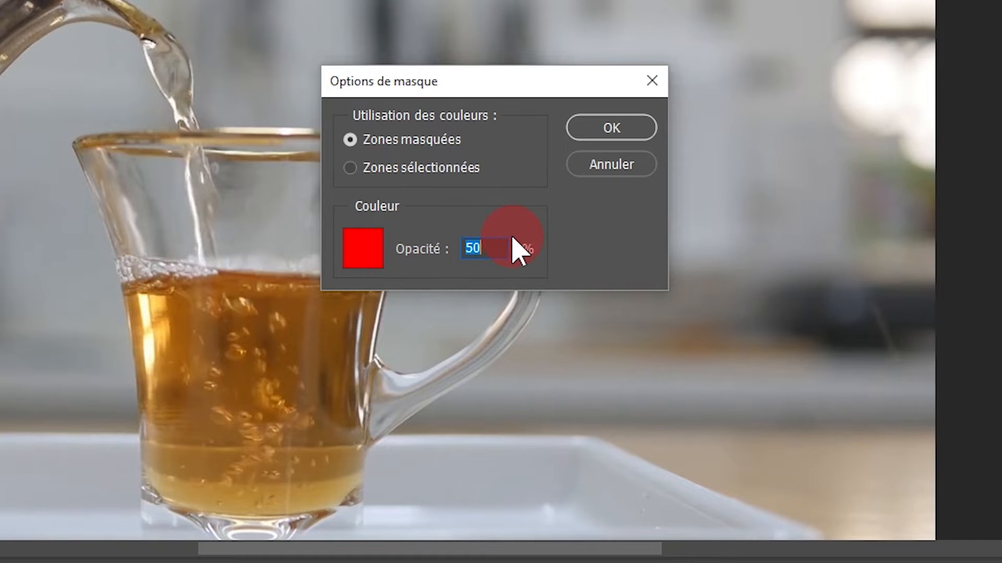
pyautogui.click(596, 126)
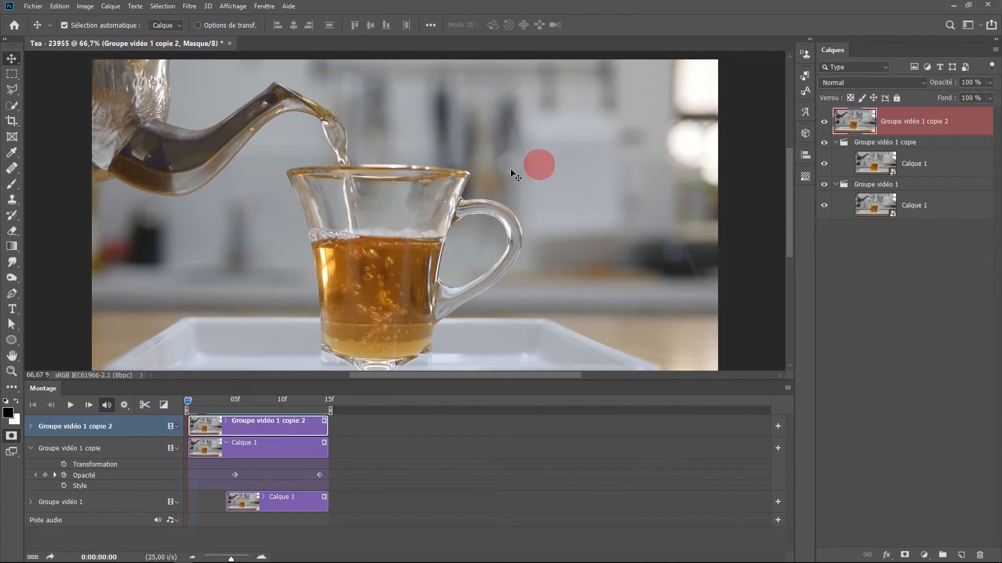
pyautogui.click(13, 185)
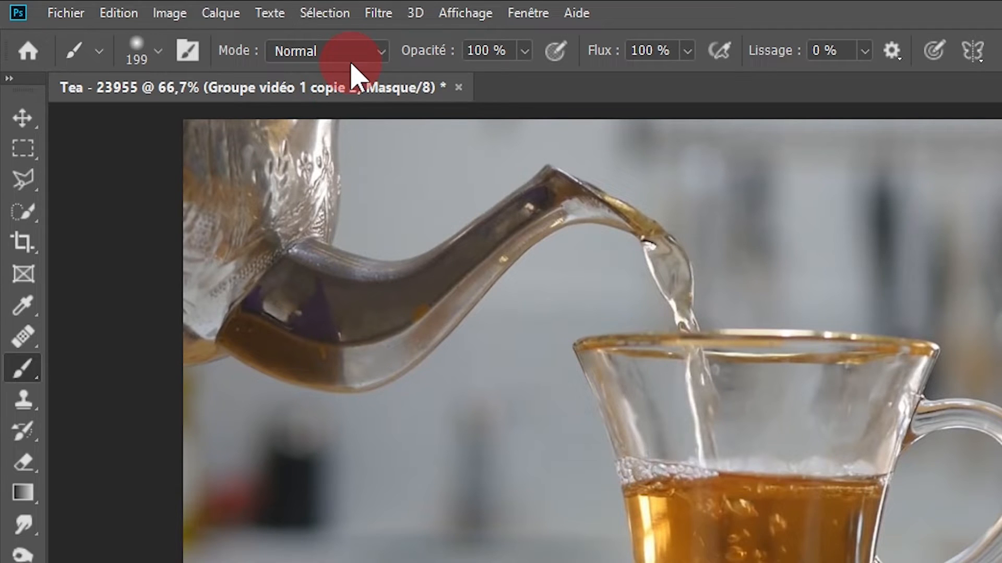
pyautogui.rightClick(470, 441)
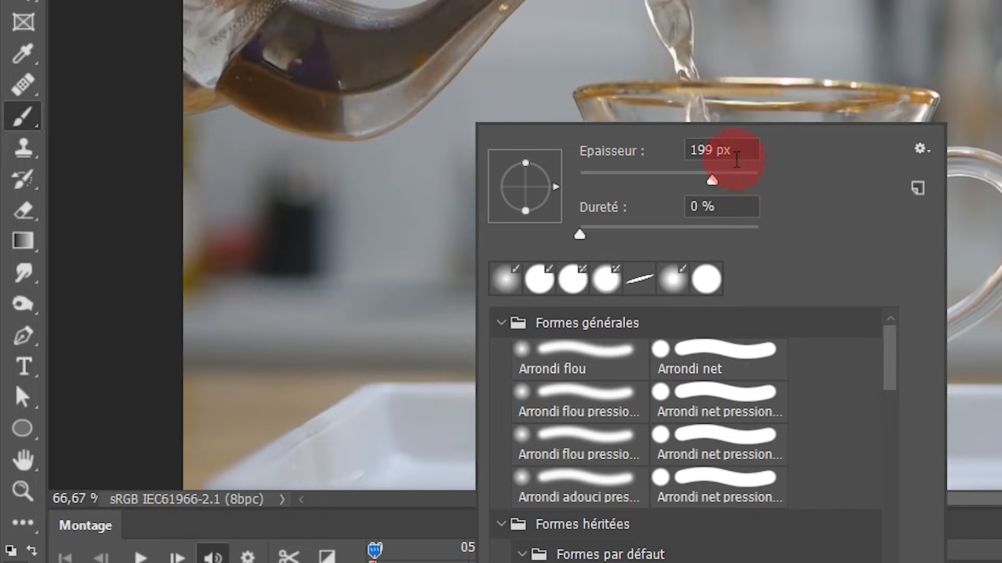
pyautogui.click(739, 155)
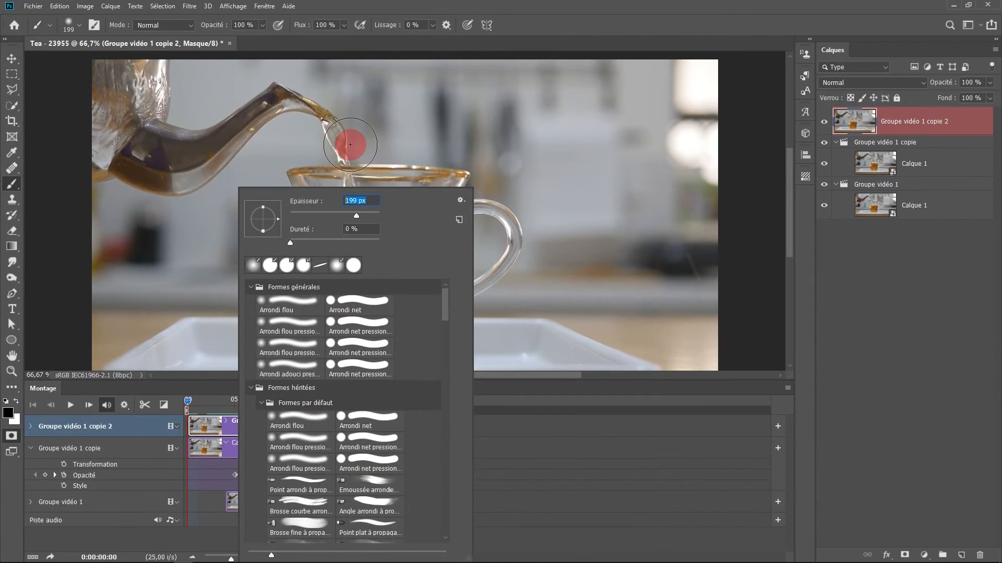
pyautogui.click(700, 35)
# Step: Paint the quick mask over the poured stream of tea, the inside of the cup and the tea in it
pyautogui.moveTo(350, 143)
pyautogui.mouseDown()
pyautogui.moveTo(353, 114)
pyautogui.moveTo(355, 138)
pyautogui.mouseUp()
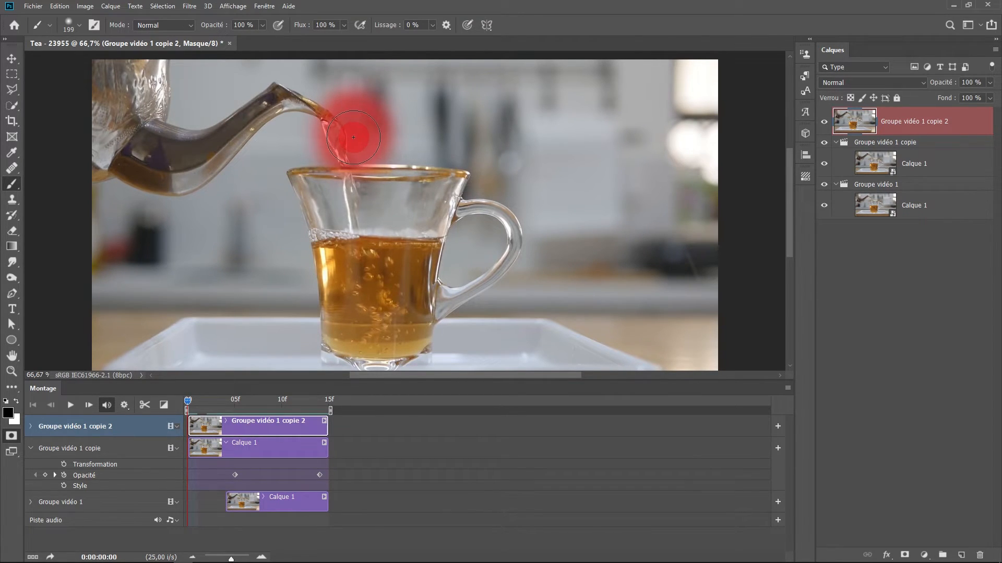
pyautogui.moveTo(349, 141)
pyautogui.mouseDown()
pyautogui.moveTo(354, 241)
pyautogui.moveTo(430, 242)
pyautogui.moveTo(319, 242)
pyautogui.moveTo(417, 233)
pyautogui.moveTo(322, 246)
pyautogui.moveTo(380, 247)
pyautogui.moveTo(382, 326)
pyautogui.moveTo(358, 276)
pyautogui.moveTo(391, 265)
pyautogui.moveTo(394, 308)
pyautogui.moveTo(362, 329)
pyautogui.moveTo(381, 324)
pyautogui.moveTo(395, 280)
pyautogui.moveTo(388, 311)
pyautogui.moveTo(362, 335)
pyautogui.moveTo(394, 286)
pyautogui.mouseUp()
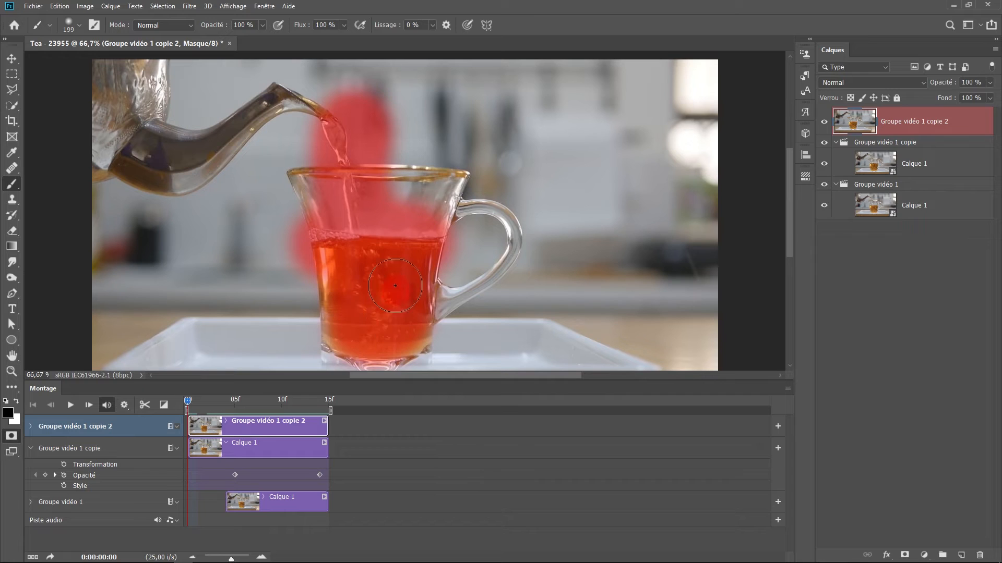
pyautogui.moveTo(391, 322); pyautogui.dragTo(365, 237)
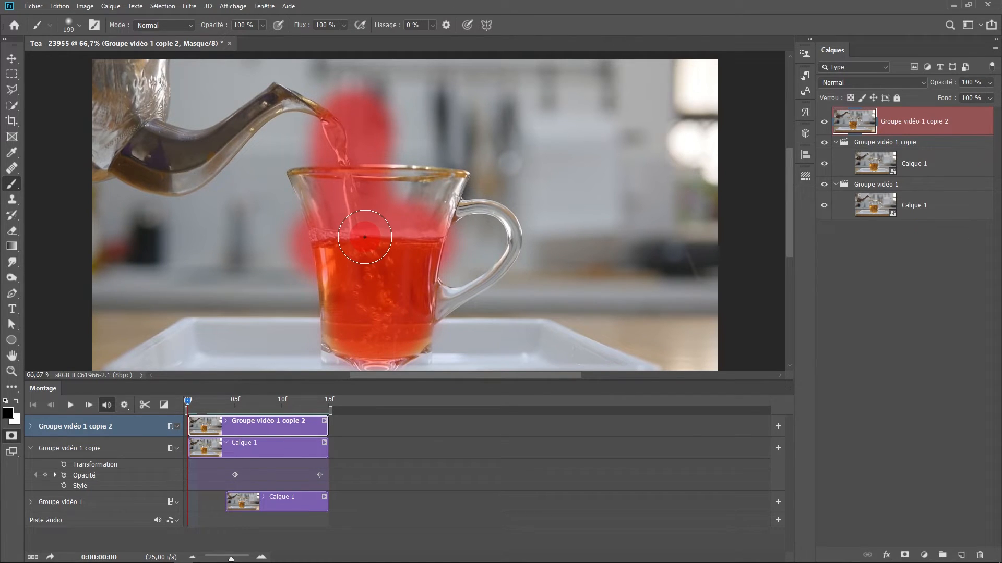
# Step: Convert the painted quick mask into a layer mask on the Groupe vidéo 1 copie 2 layer and preview the loop
pyautogui.click(10, 437)
pyautogui.press('x')
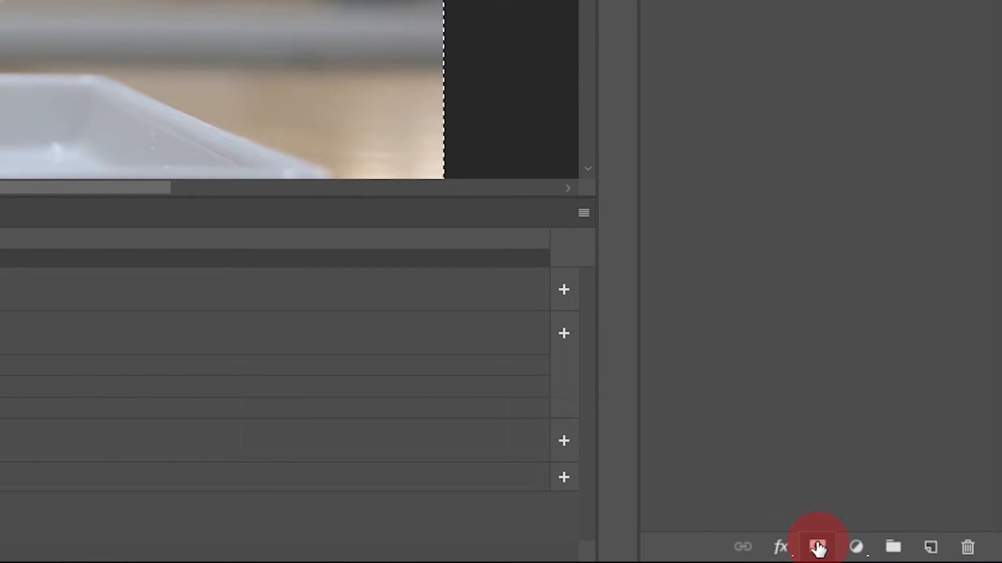
pyautogui.click(817, 548)
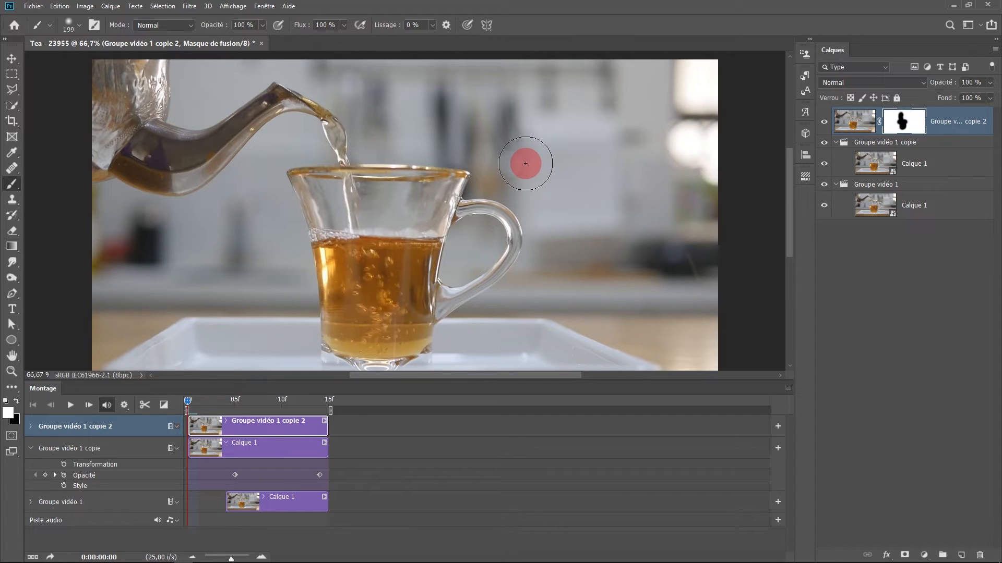
pyautogui.press('space')
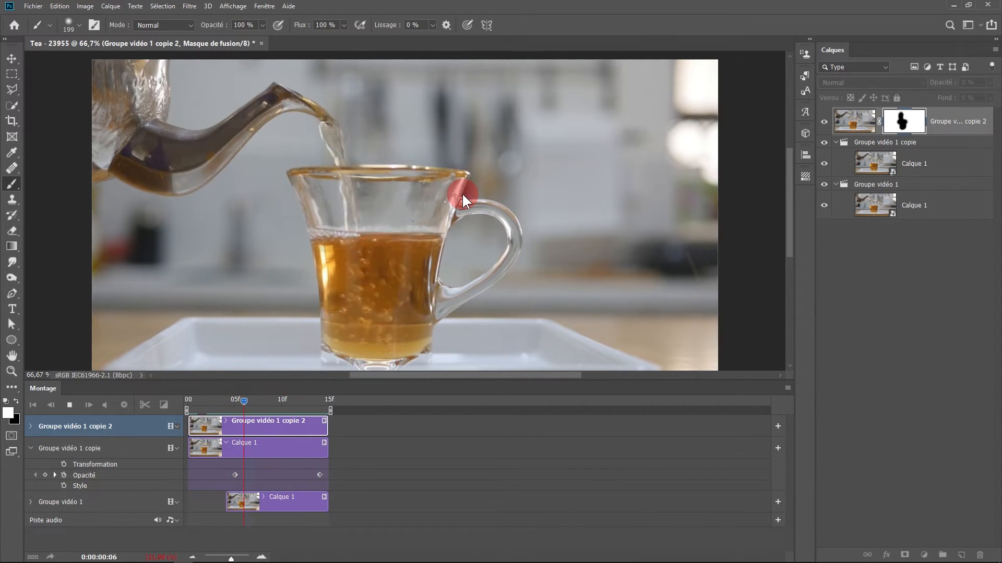
pyautogui.press('space')
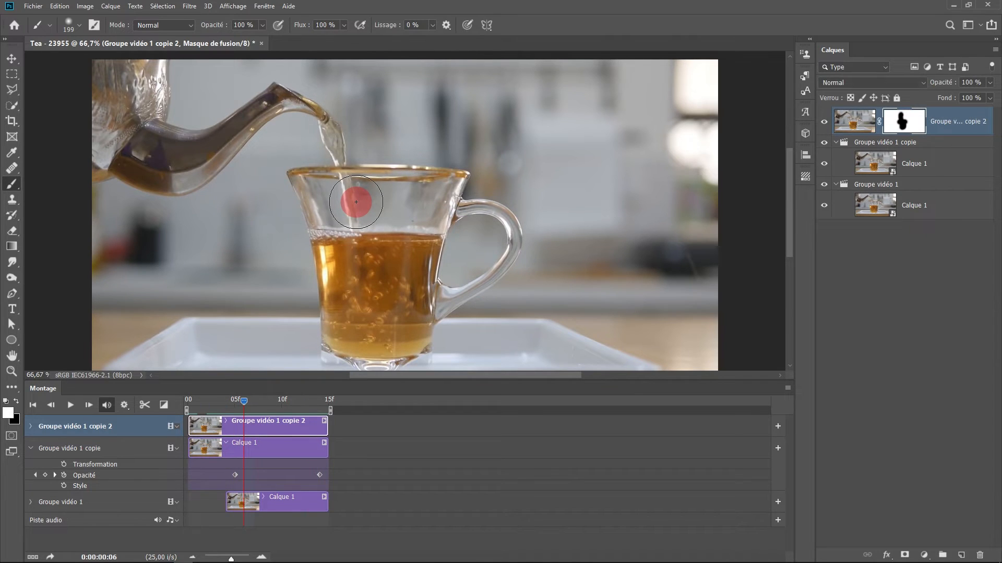
# Step: Add a Courbes adjustment layer above all layers with a slight S-curve that darkens the shadows and brightens the highlights
pyautogui.scroll(-3, 360, 200)
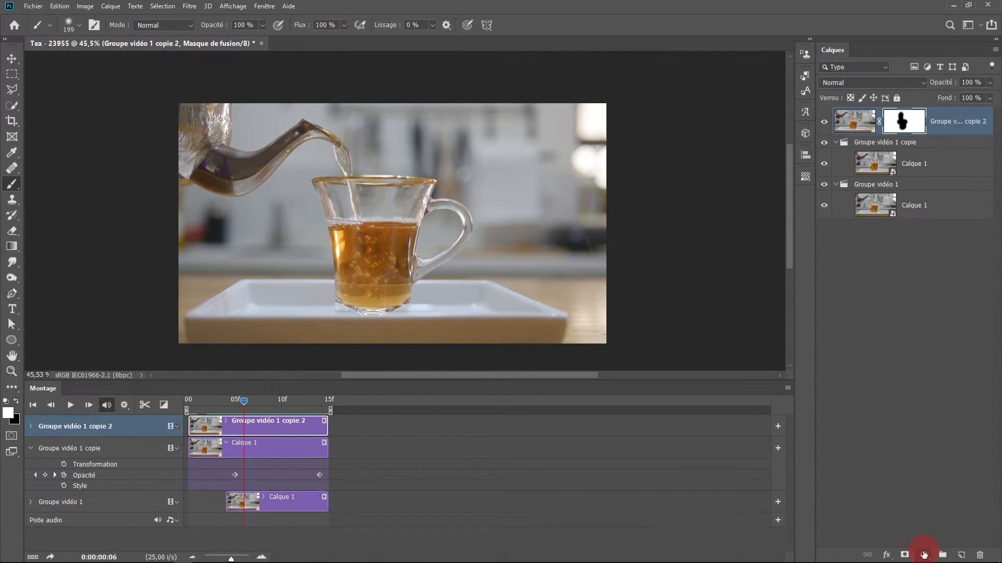
pyautogui.click(924, 554)
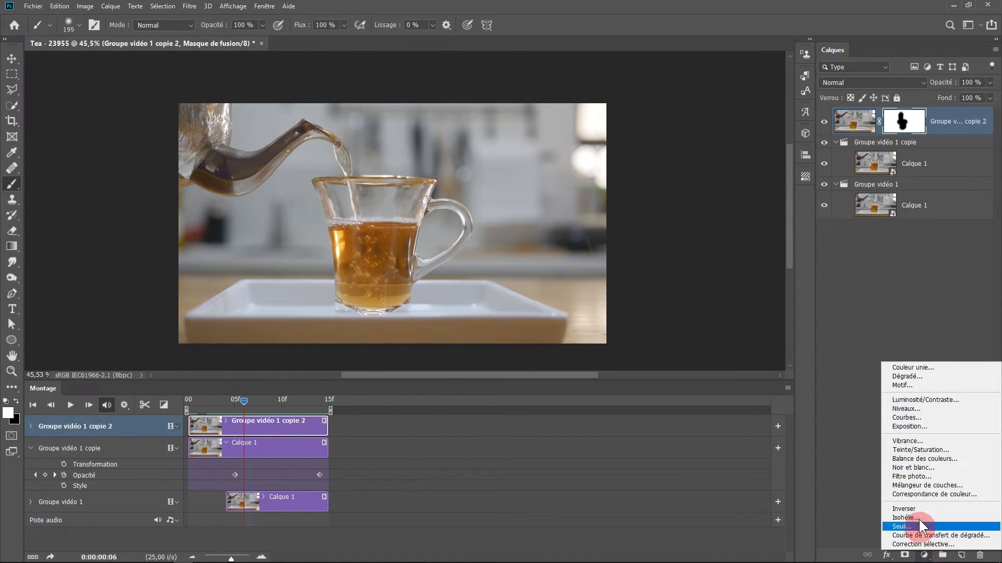
pyautogui.click(913, 414)
pyautogui.moveTo(606, 249); pyautogui.dragTo(612, 254)
pyautogui.moveTo(671, 190)
pyautogui.mouseDown()
pyautogui.moveTo(669, 176)
pyautogui.moveTo(657, 182)
pyautogui.mouseUp()
pyautogui.click(735, 75)
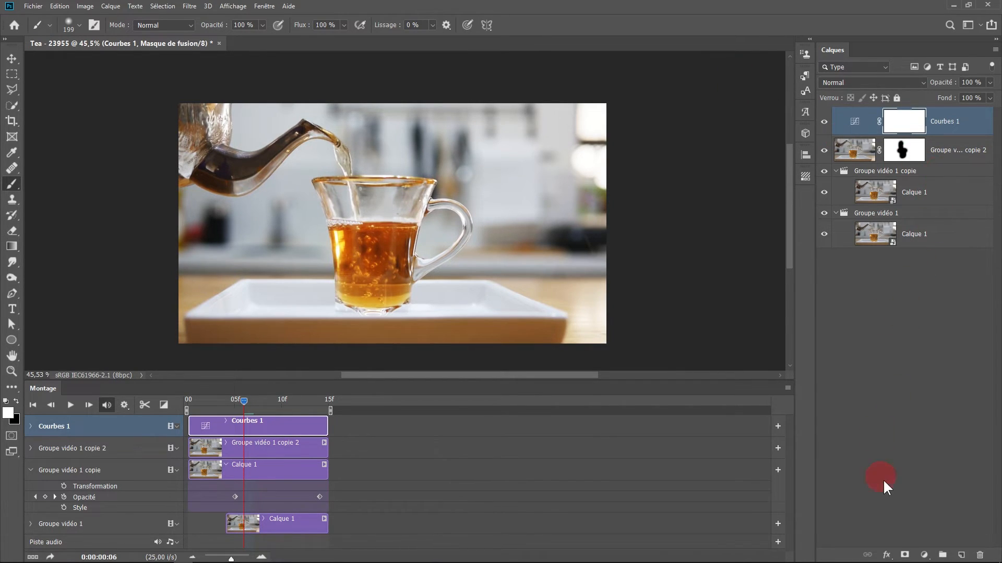
# Step: Add a Vibrance adjustment layer with Vibrance at +41 and compare the image with and without it
pyautogui.click(924, 546)
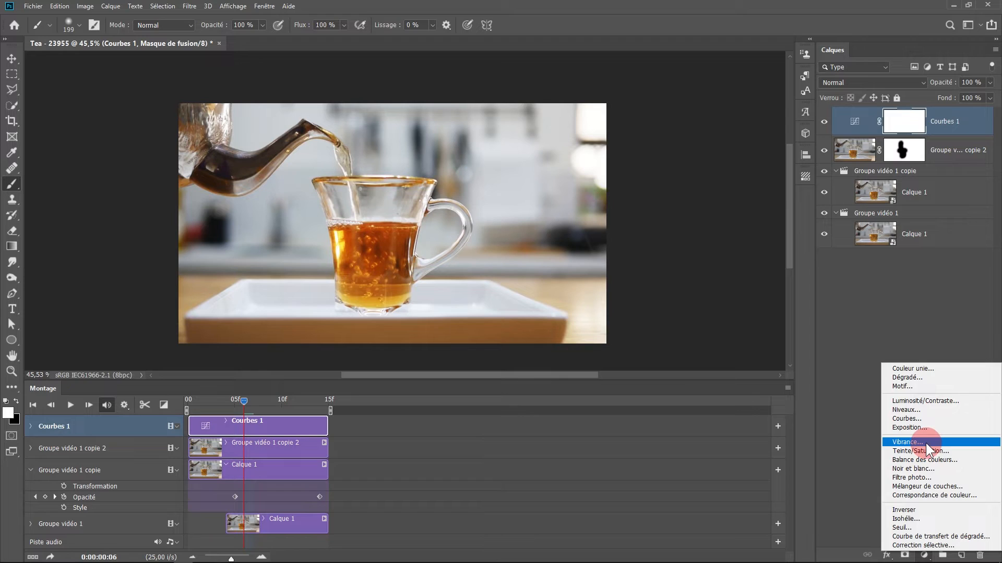
pyautogui.click(927, 443)
pyautogui.moveTo(629, 134); pyautogui.dragTo(669, 131)
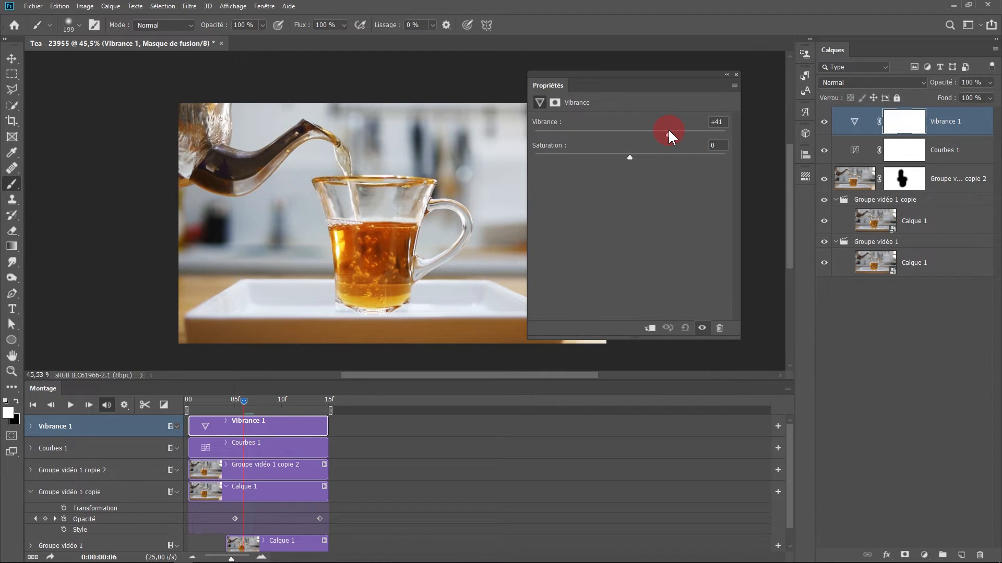
pyautogui.click(736, 75)
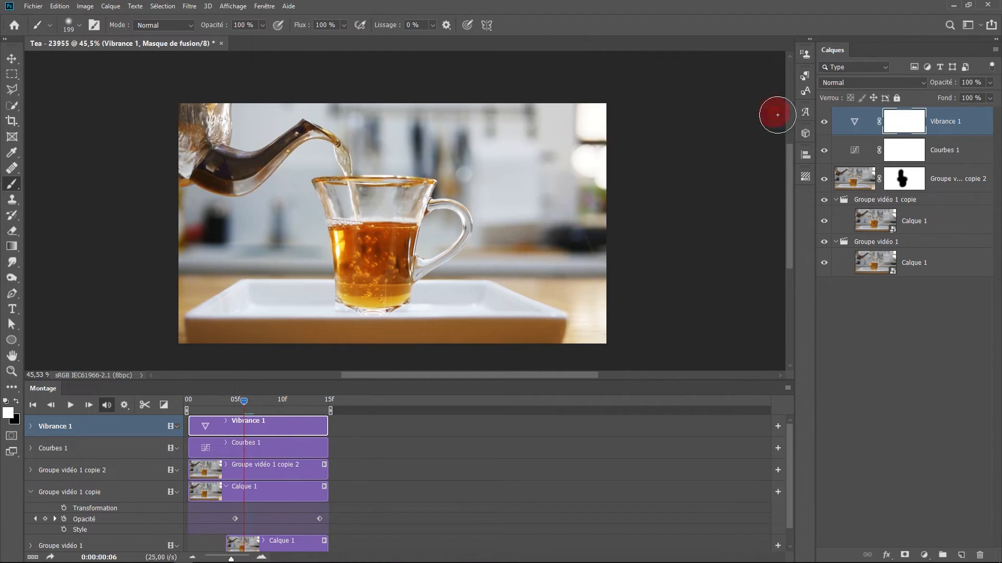
pyautogui.click(825, 123)
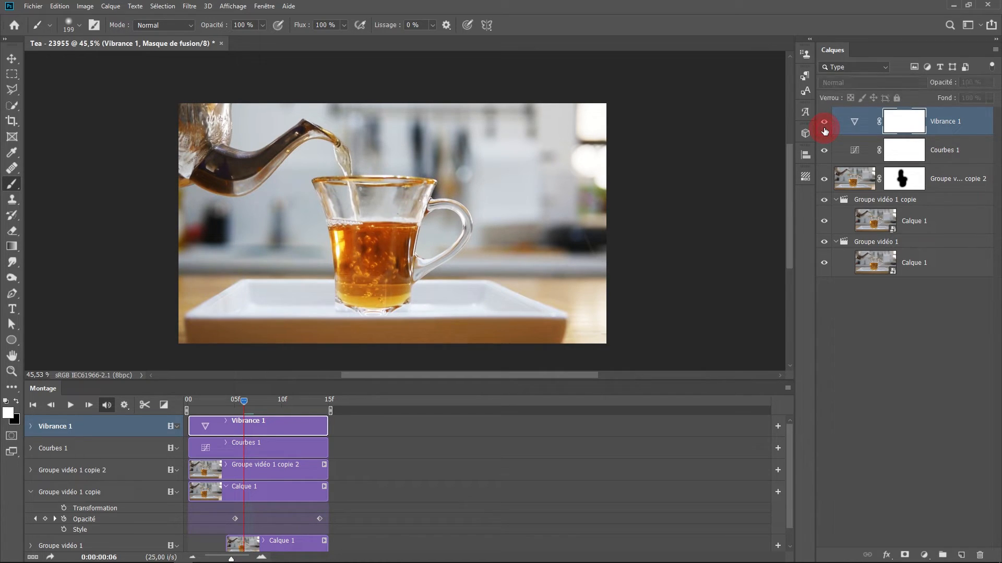
pyautogui.click(824, 128)
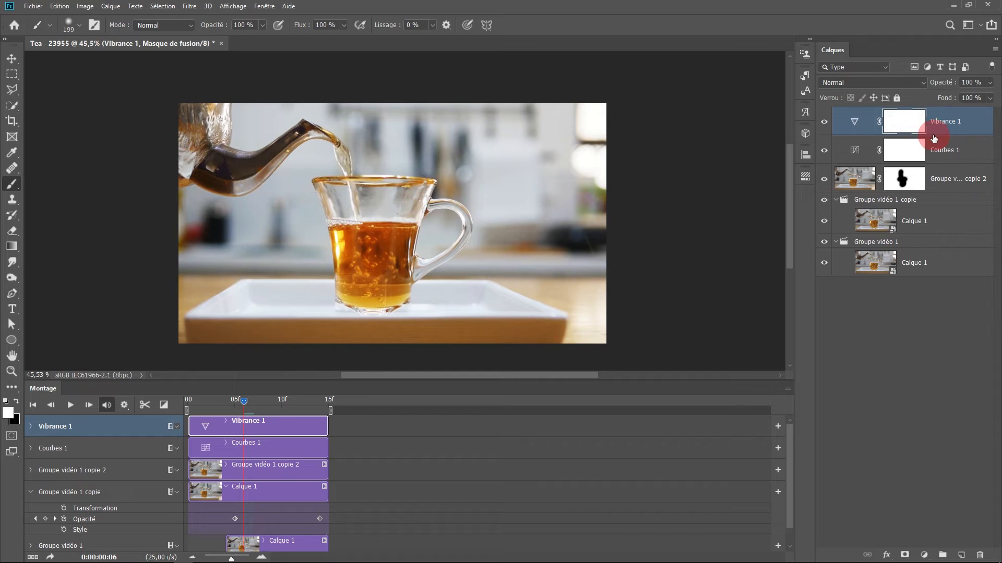
# Step: Set the Vibrance 1 layer to the Lumière tamisée blend mode, compare its effect, and set the layer's opacity to 50%
pyautogui.click(859, 83)
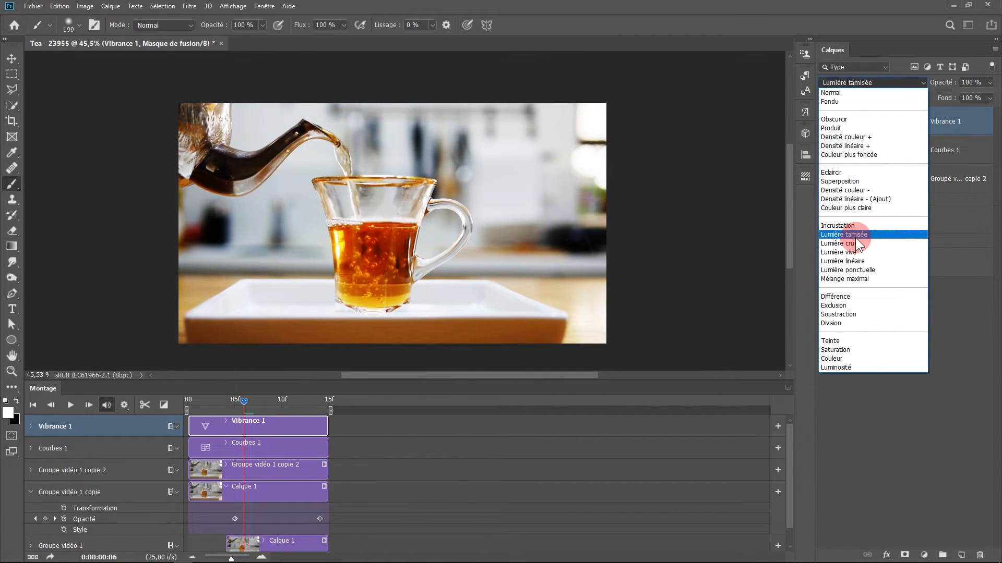
pyautogui.click(855, 236)
pyautogui.click(826, 121)
pyautogui.click(828, 123)
pyautogui.click(829, 122)
pyautogui.click(830, 122)
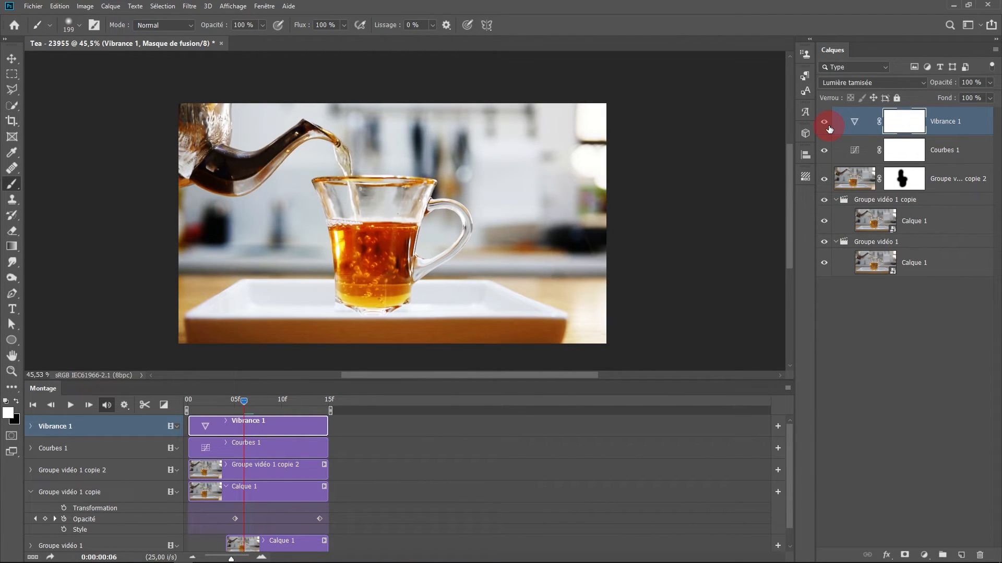
pyautogui.moveTo(940, 85); pyautogui.dragTo(913, 86)
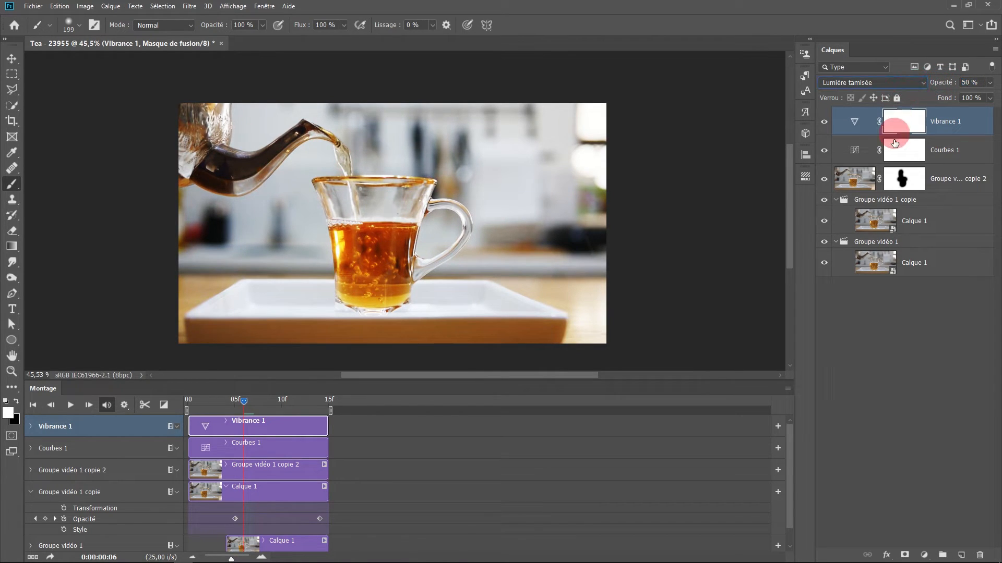
# Step: Group the Vibrance 1 and Courbes 1 adjustment layers and compare the image with and without the group
pyautogui.keyDown('ctrl'); pyautogui.click(954, 155); pyautogui.keyUp('ctrl')
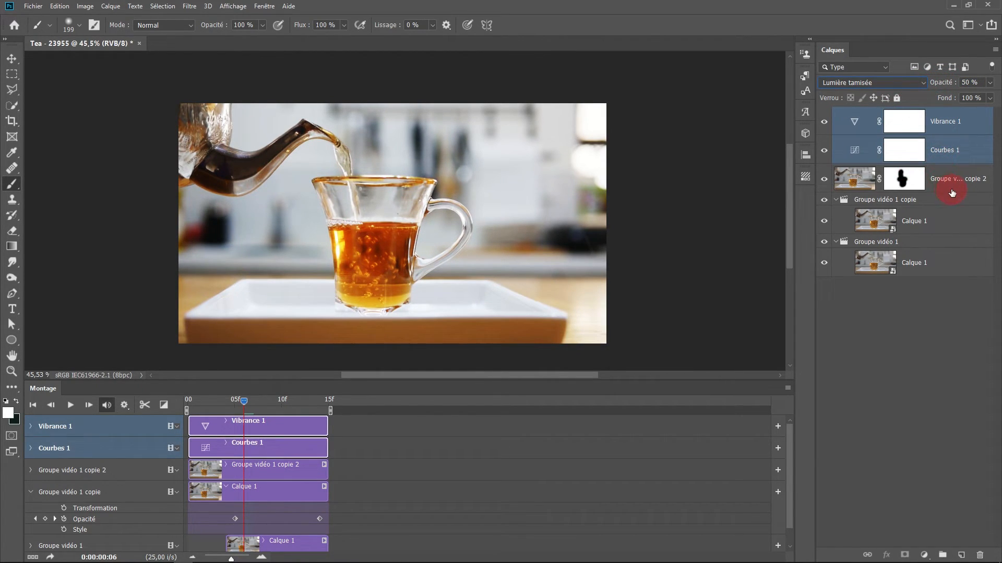
pyautogui.hotkey('ctrl', 'g')
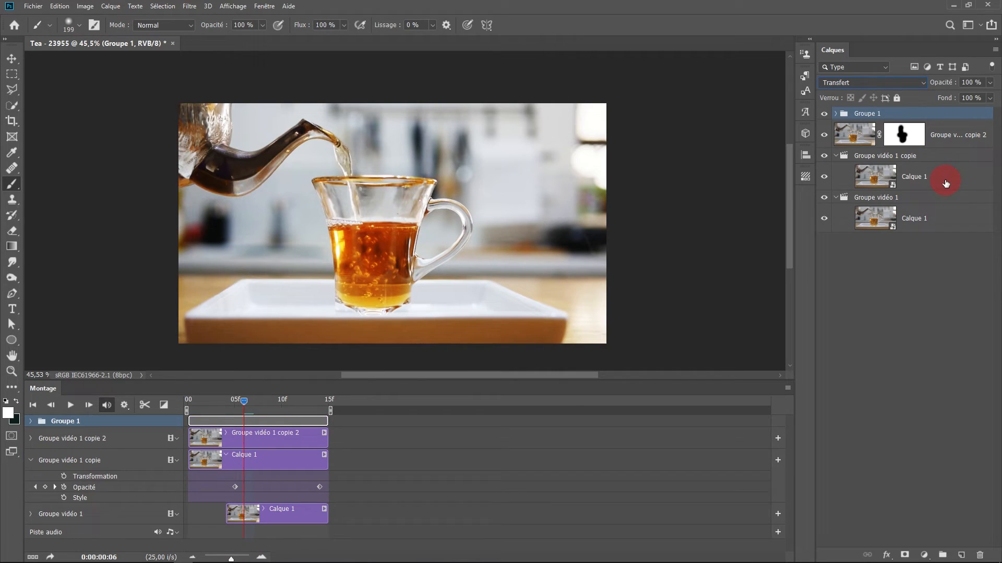
pyautogui.click(826, 114)
pyautogui.click(825, 114)
pyautogui.click(826, 115)
pyautogui.click(826, 115)
# Step: Play the clip from near its start to check the loop with the color corrections applied
pyautogui.click(264, 424)
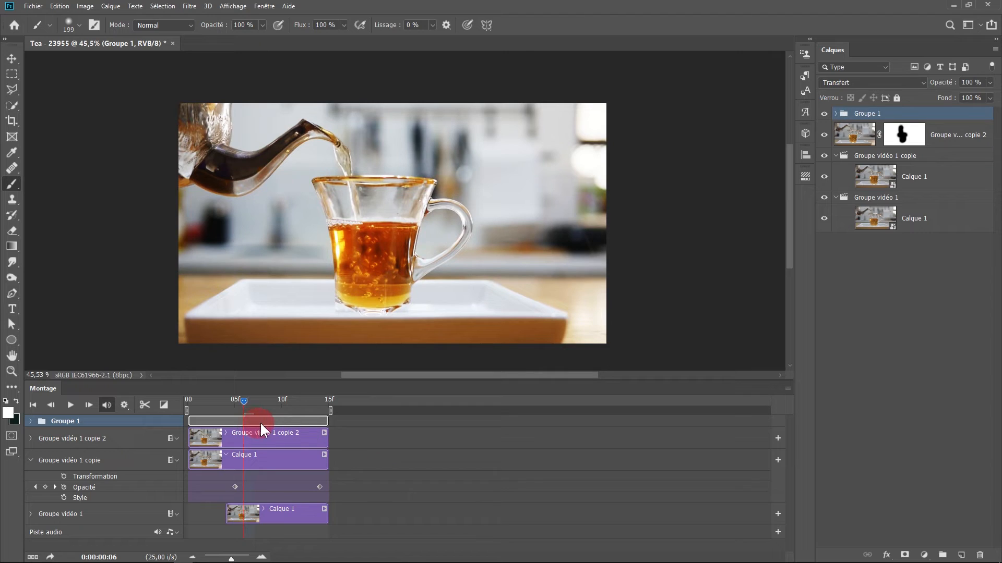
pyautogui.click(199, 398)
pyautogui.press('space')
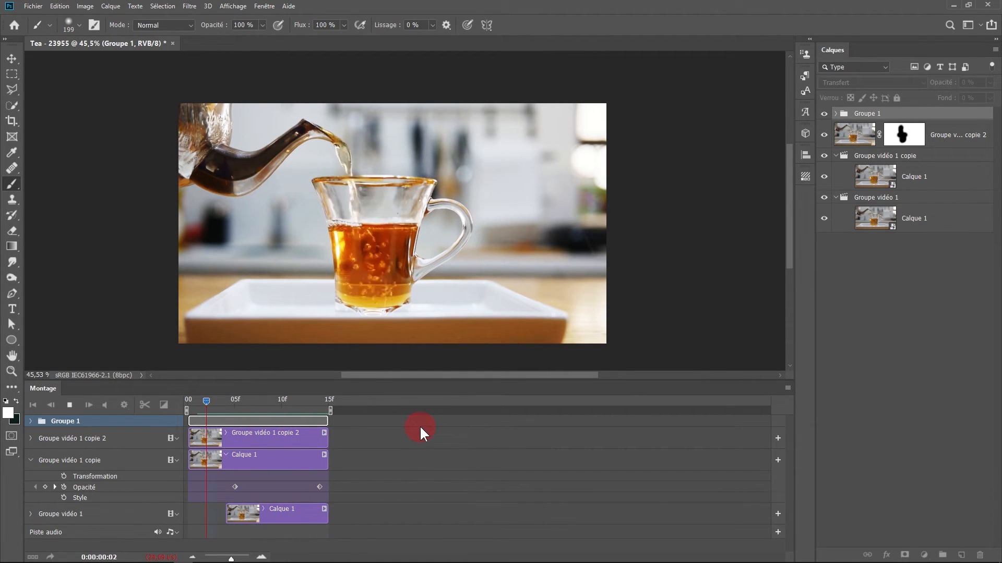
pyautogui.press('space')
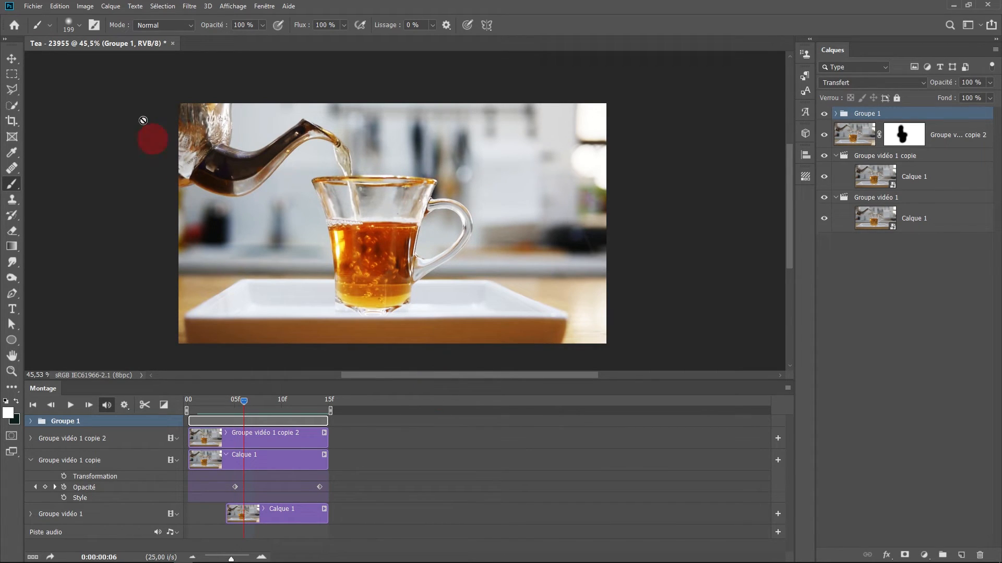
# Step: Open the legacy Save for Web export for the clip and choose GIF as the file format
pyautogui.click(34, 7)
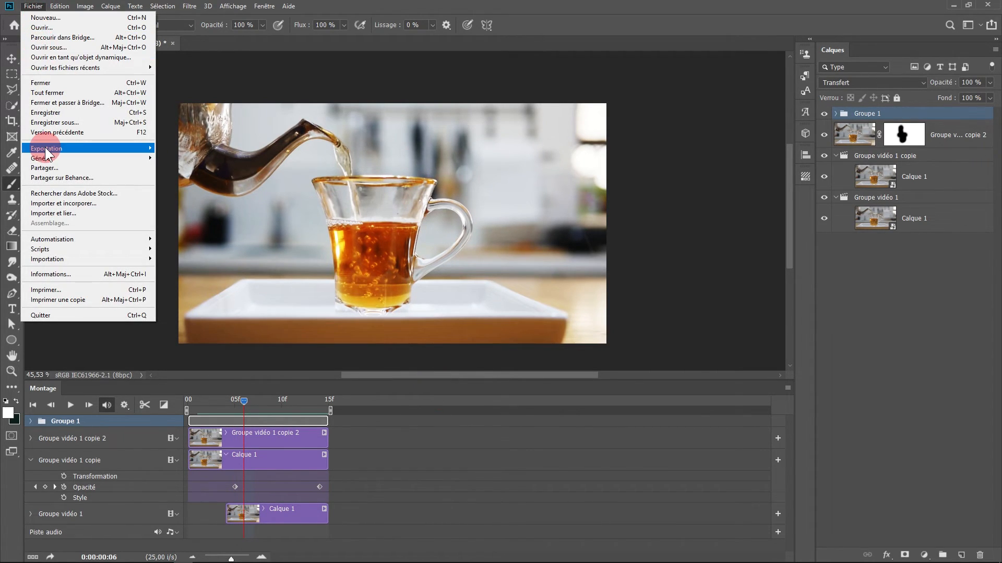
pyautogui.moveTo(52, 148)
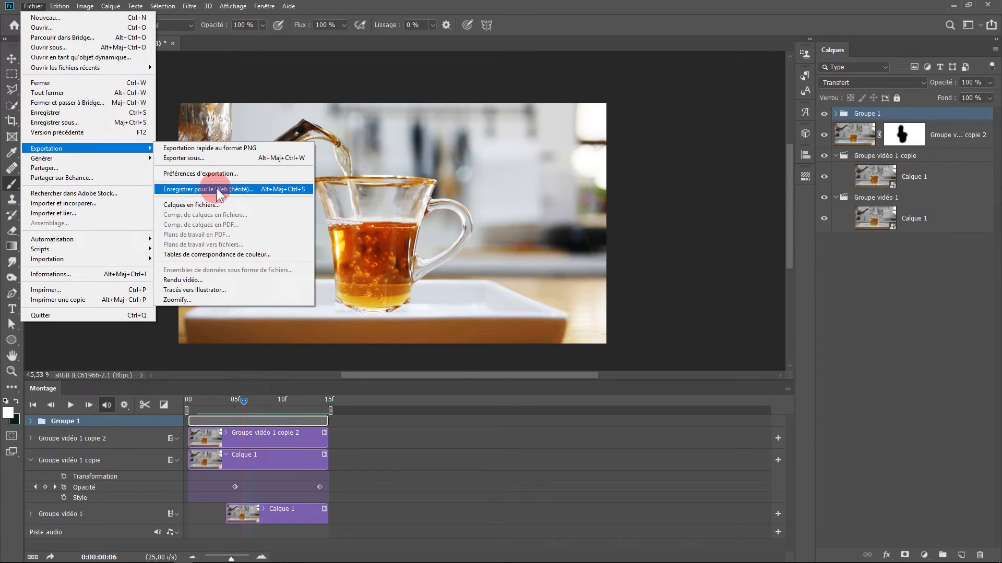
pyautogui.click(265, 189)
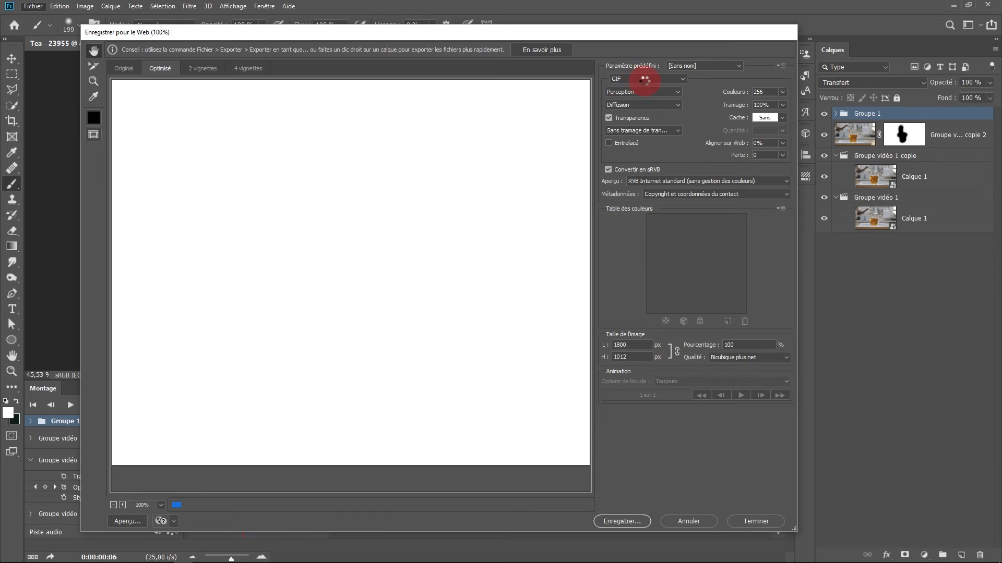
pyautogui.click(681, 79)
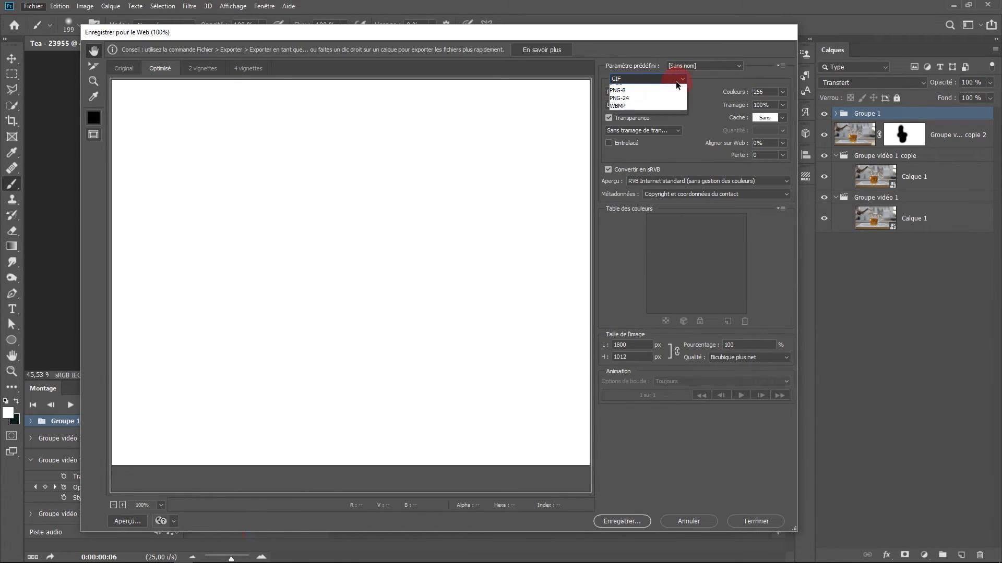
pyautogui.click(676, 84)
pyautogui.click(677, 84)
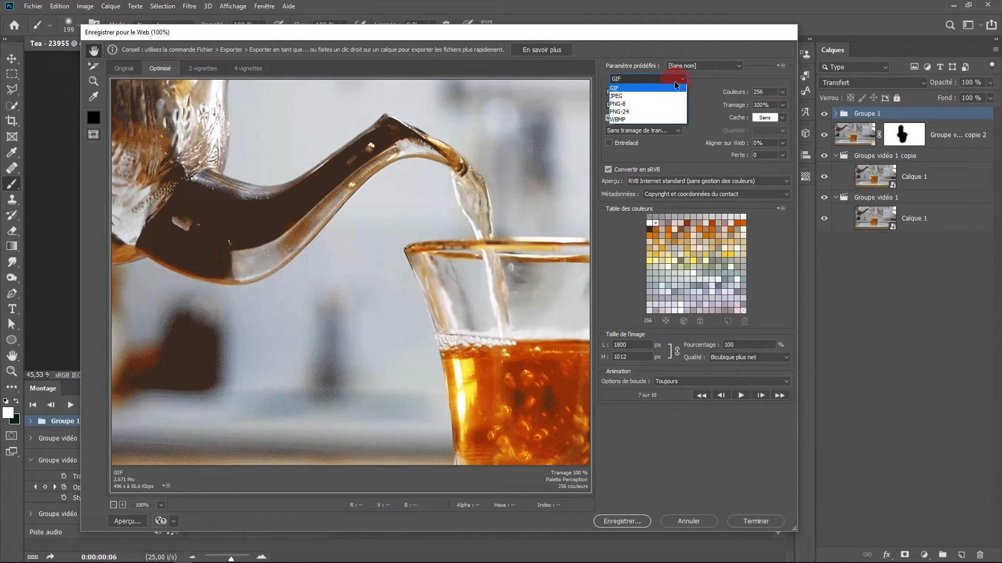
pyautogui.click(651, 89)
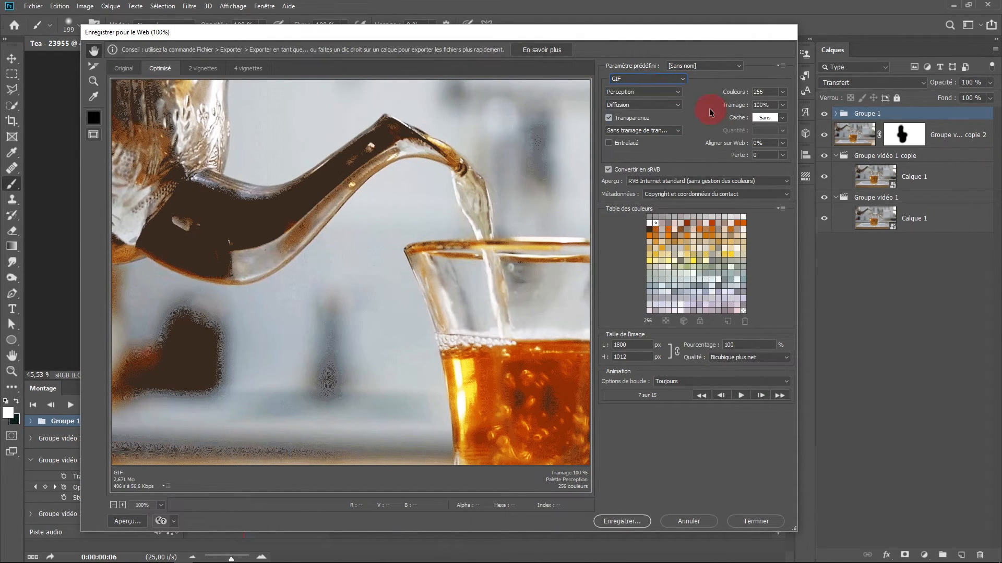
# Step: Configure the GIF export with the Perception color palette, Diffusion dithering and 256 colors
pyautogui.click(679, 93)
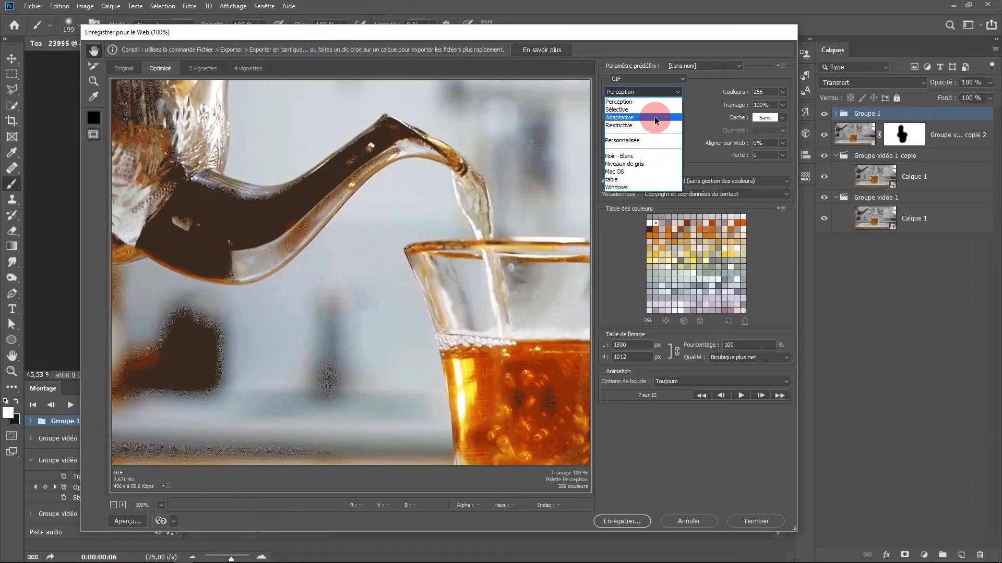
pyautogui.click(648, 103)
pyautogui.click(671, 106)
pyautogui.click(672, 108)
pyautogui.click(674, 105)
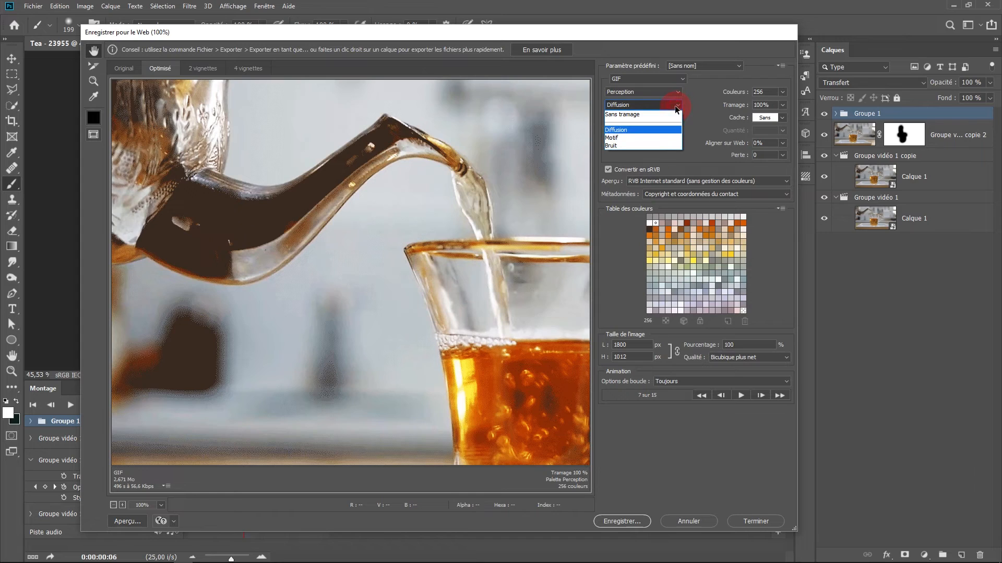
pyautogui.click(649, 132)
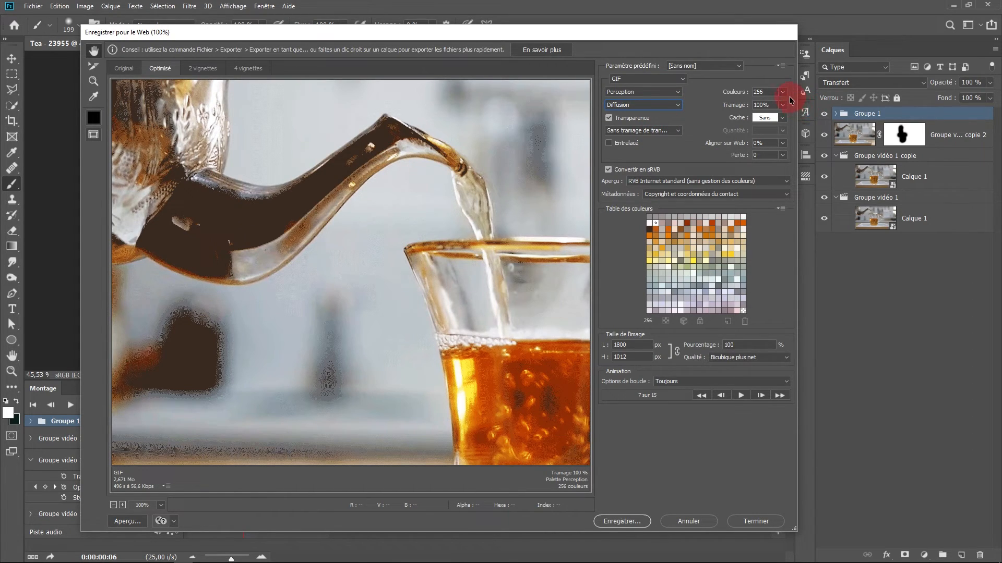
pyautogui.click(782, 92)
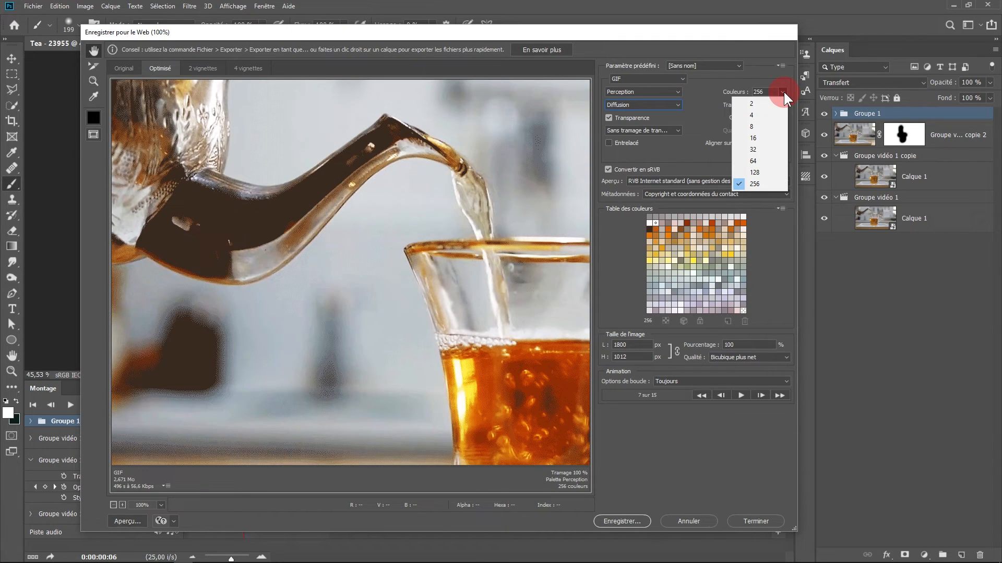
pyautogui.click(763, 186)
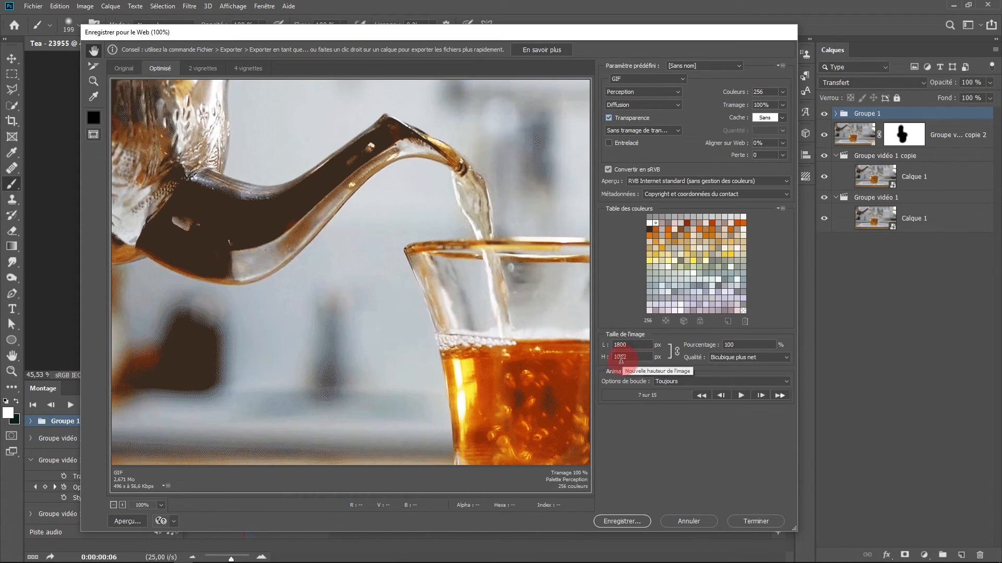
# Step: Set the exported image width to 960 px with proportional height and the animation's loop option to Toujours
pyautogui.click(640, 345)
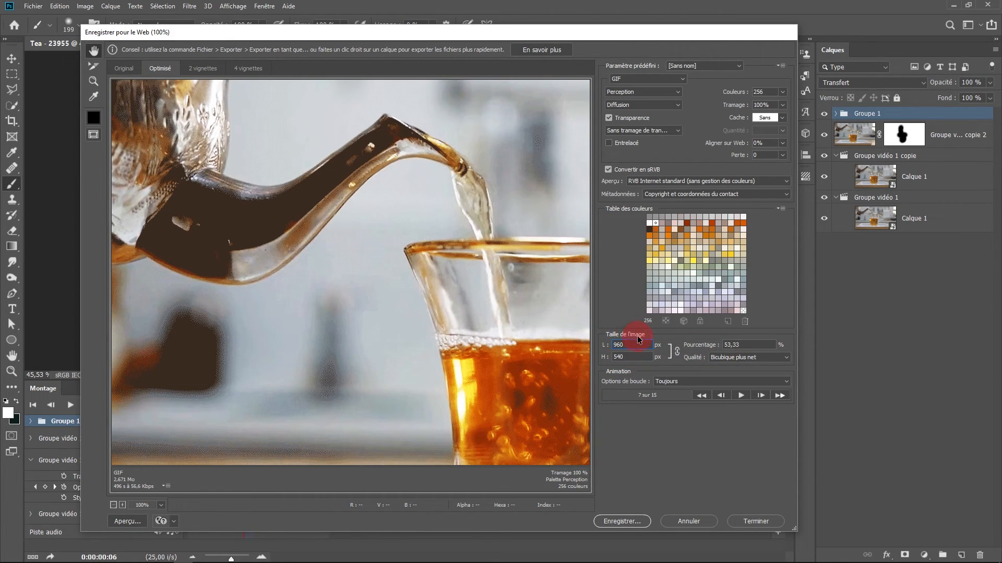
pyautogui.press('Tab')
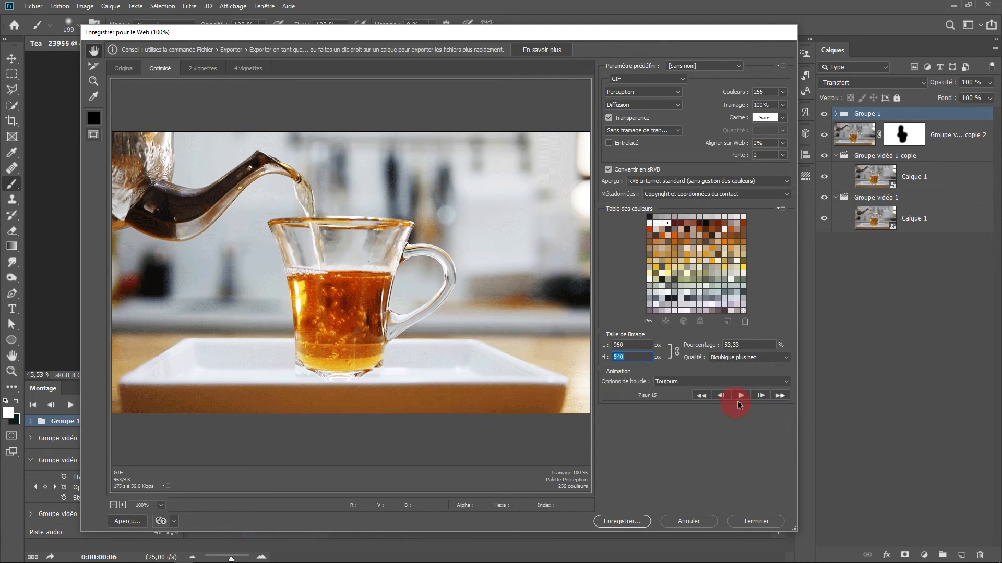
pyautogui.click(694, 382)
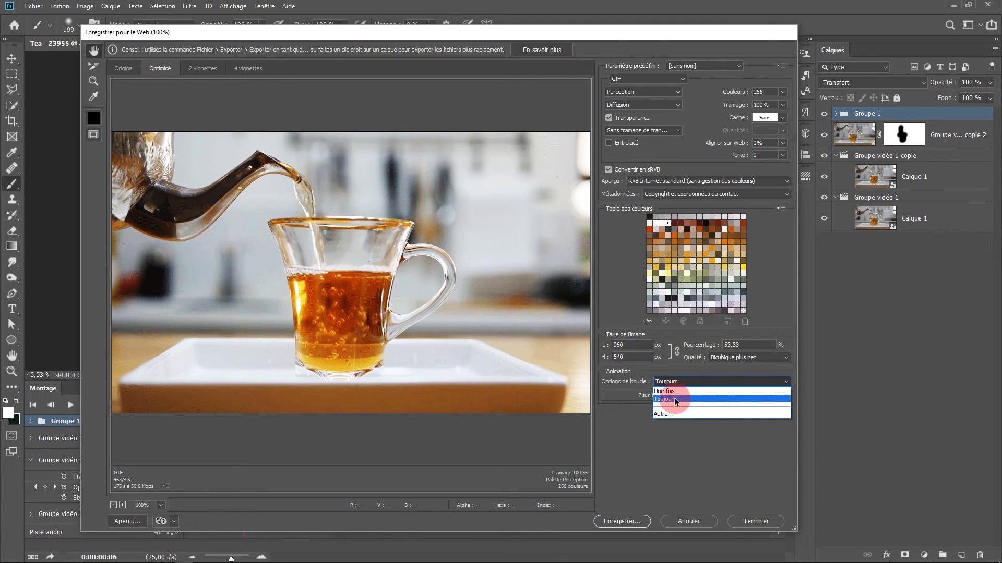
pyautogui.click(678, 398)
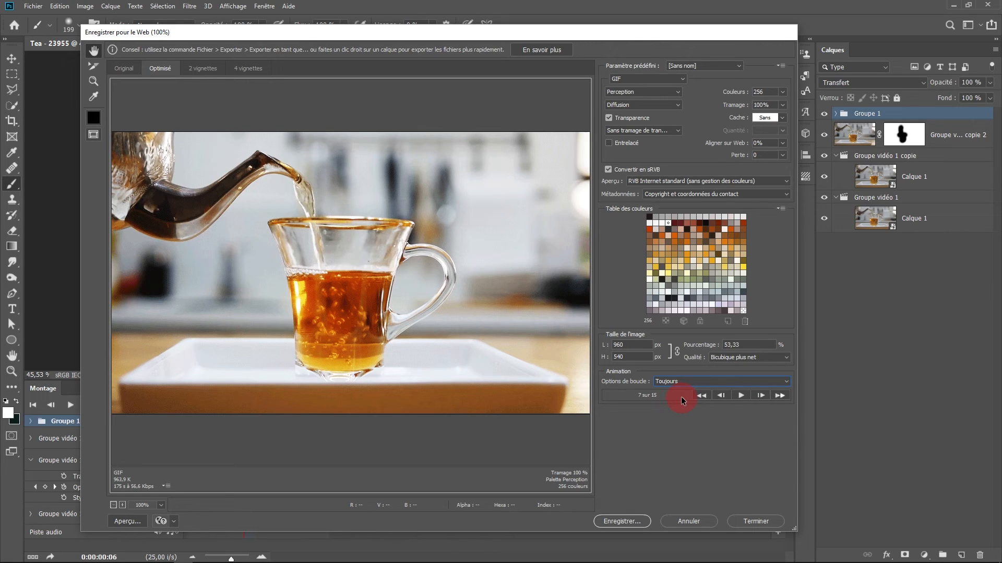
# Step: Play and stop the animation preview in the export settings, and save the optimized GIF
pyautogui.click(741, 397)
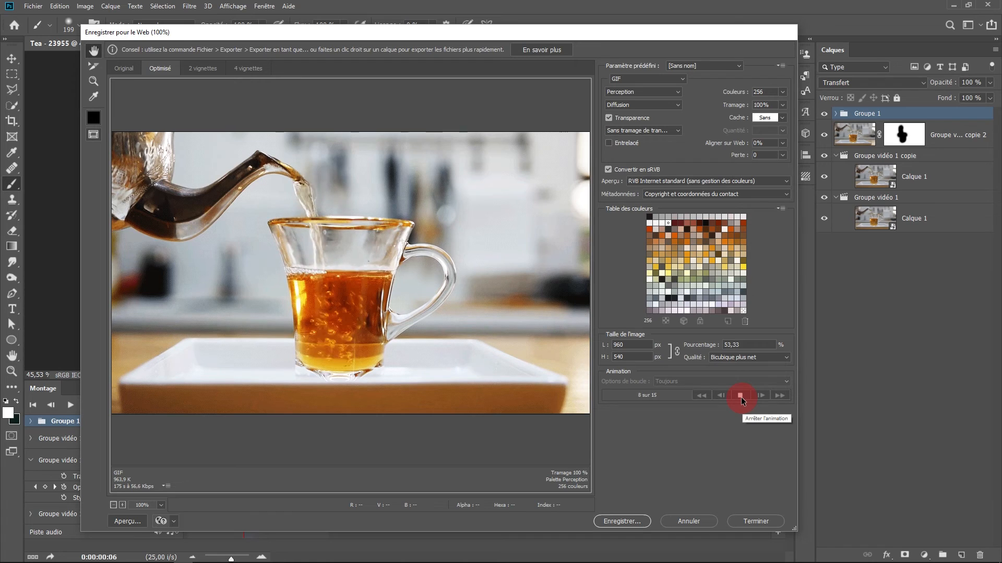
pyautogui.click(741, 397)
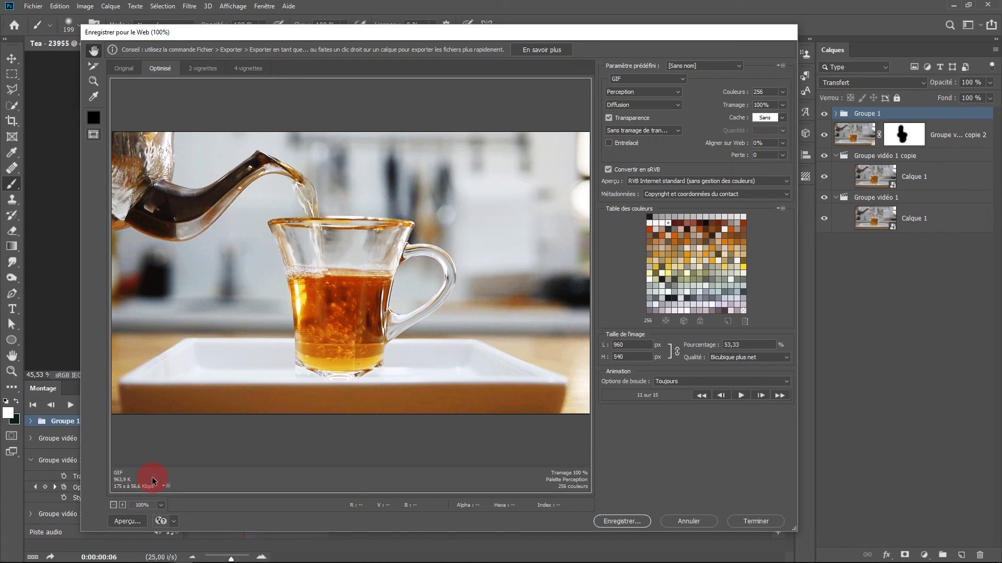
pyautogui.click(624, 522)
pyautogui.click(545, 231)
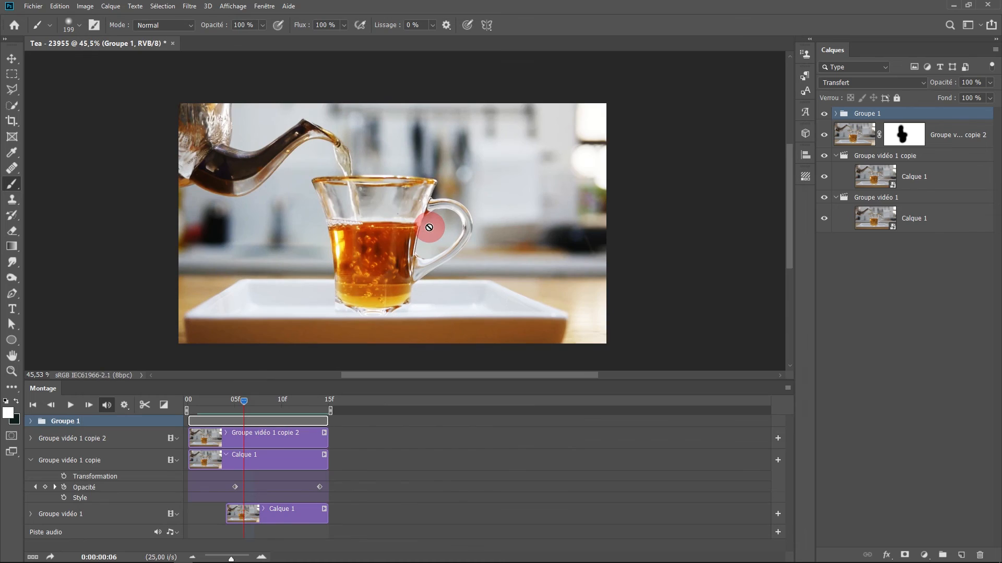
# Step: Save the project as the Photoshop file Tea - 23955.psd in the Cinemagraph folder, keeping its layers
pyautogui.click(33, 6)
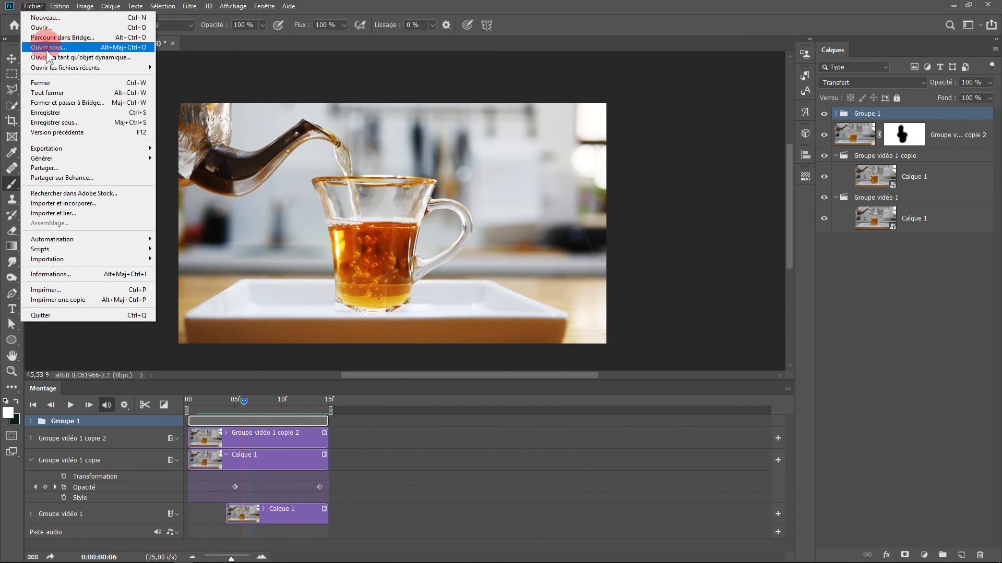
pyautogui.click(48, 122)
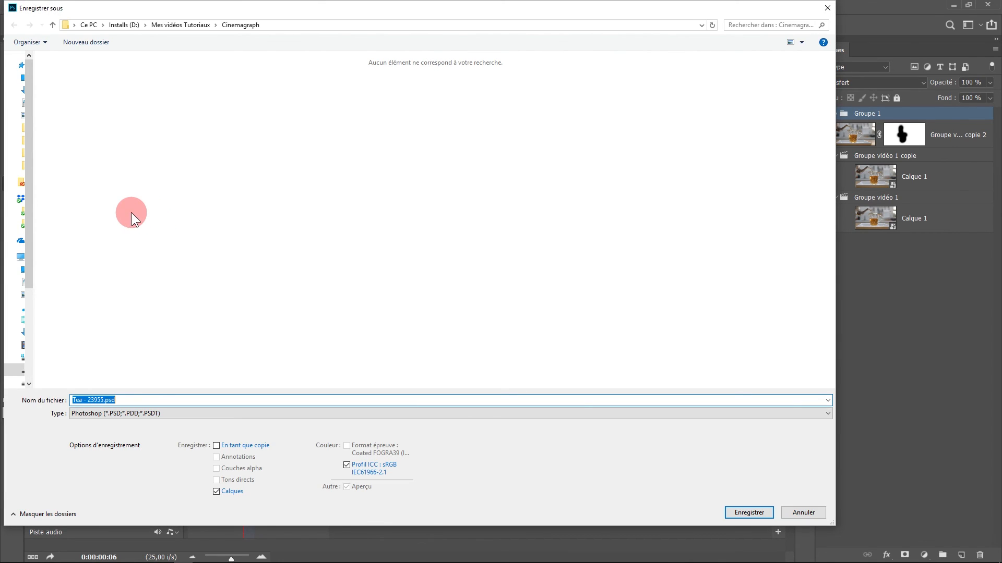
pyautogui.click(748, 513)
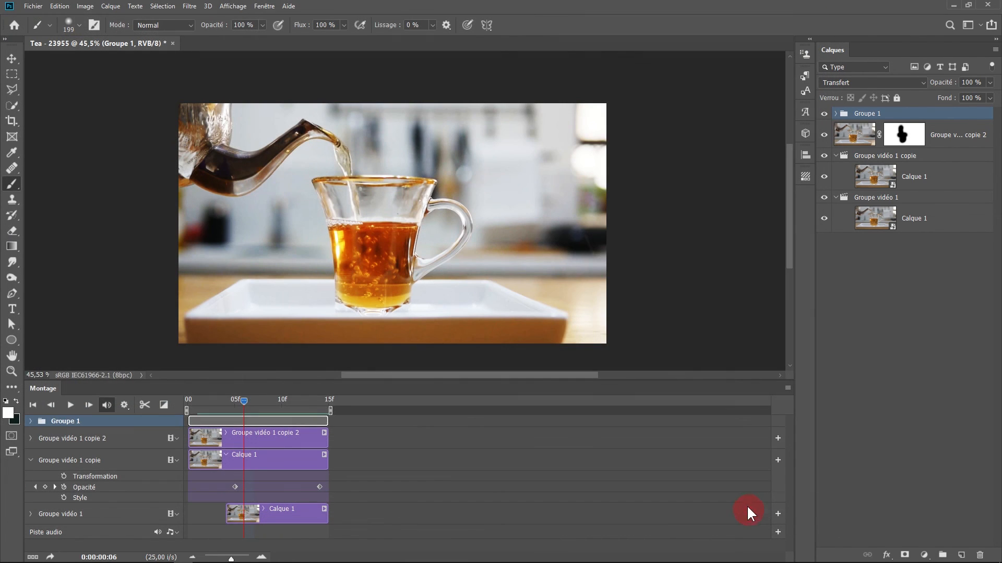